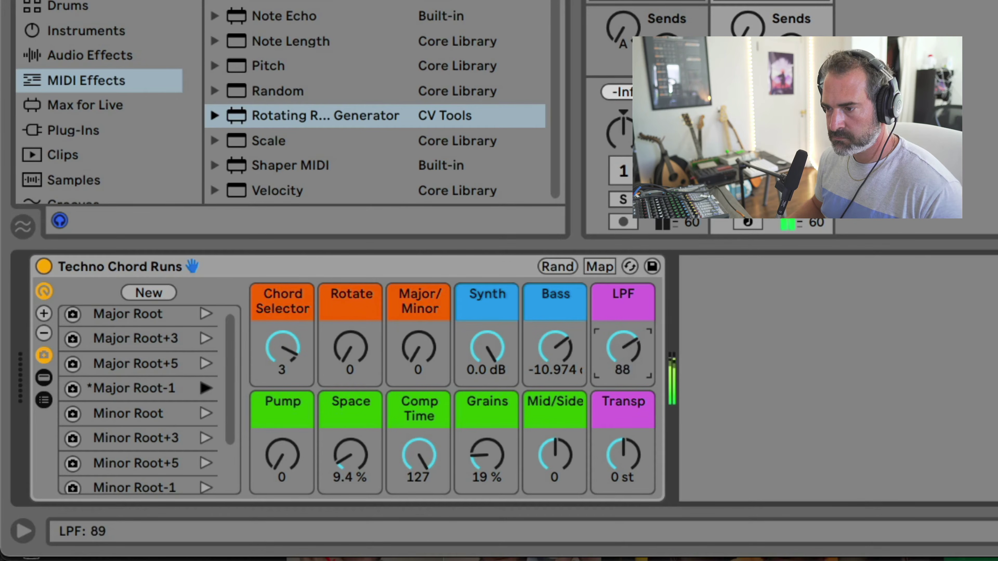
# Recall the Major Root macro variation in the Techno Chord Runs rack and show its device chain with the Rotating Rhythm Generator selected.
pyautogui.click(205, 314)
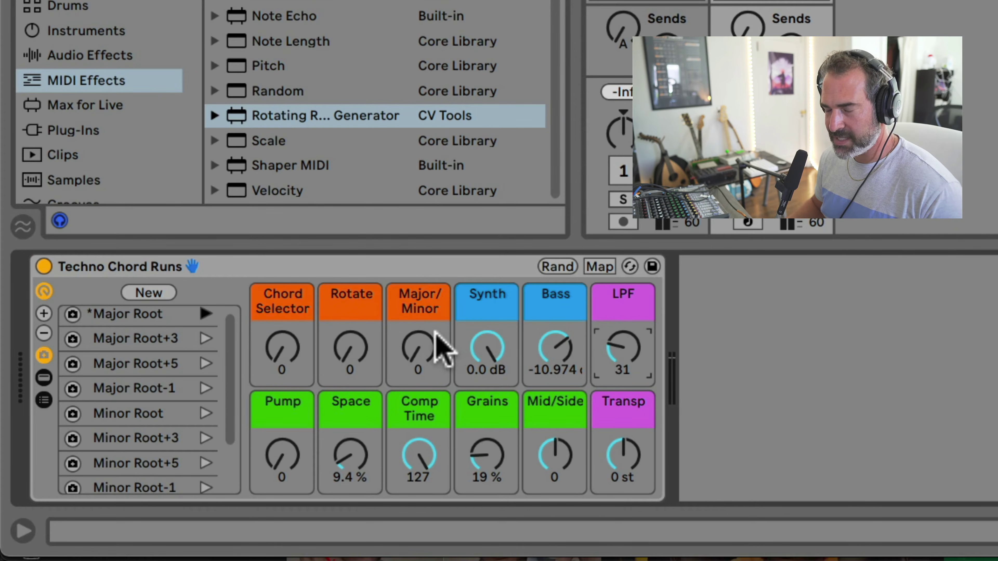
pyautogui.click(44, 378)
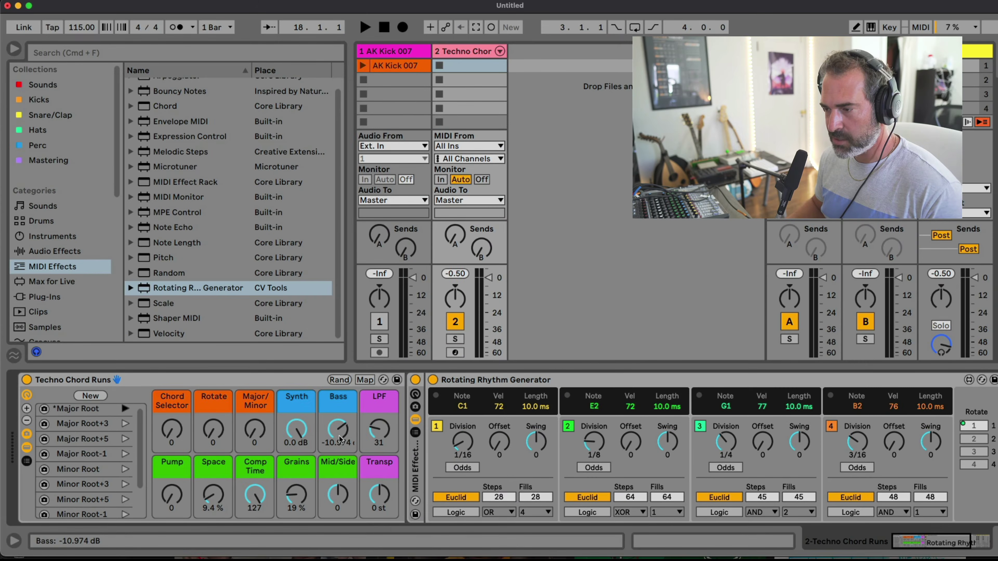
pyautogui.click(484, 384)
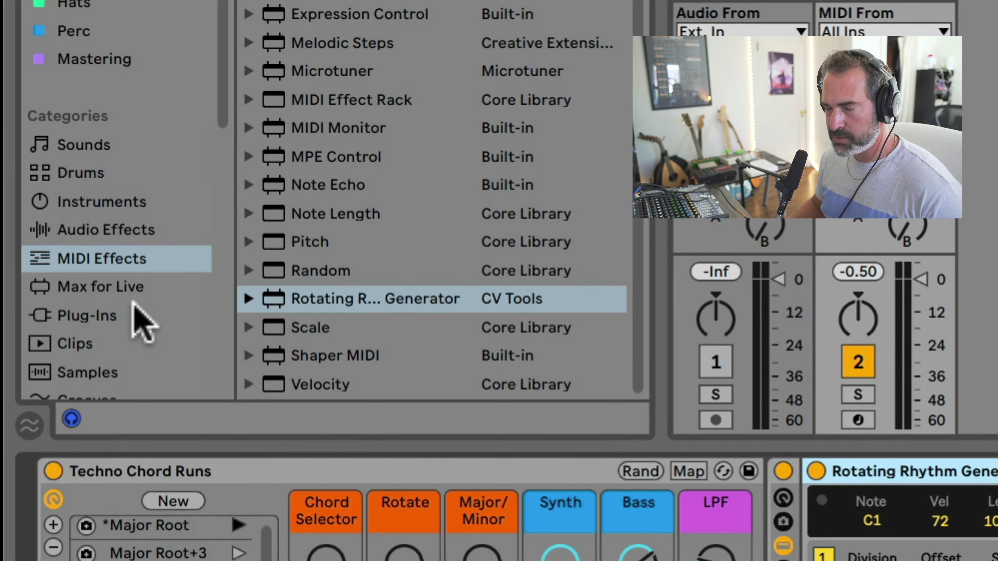
# Browse the installed Packs to the end of the list and select the available packs entry.
pyautogui.scroll(-5, 130, 307)
pyautogui.click(100, 271)
pyautogui.scroll(-15, 481, 252)
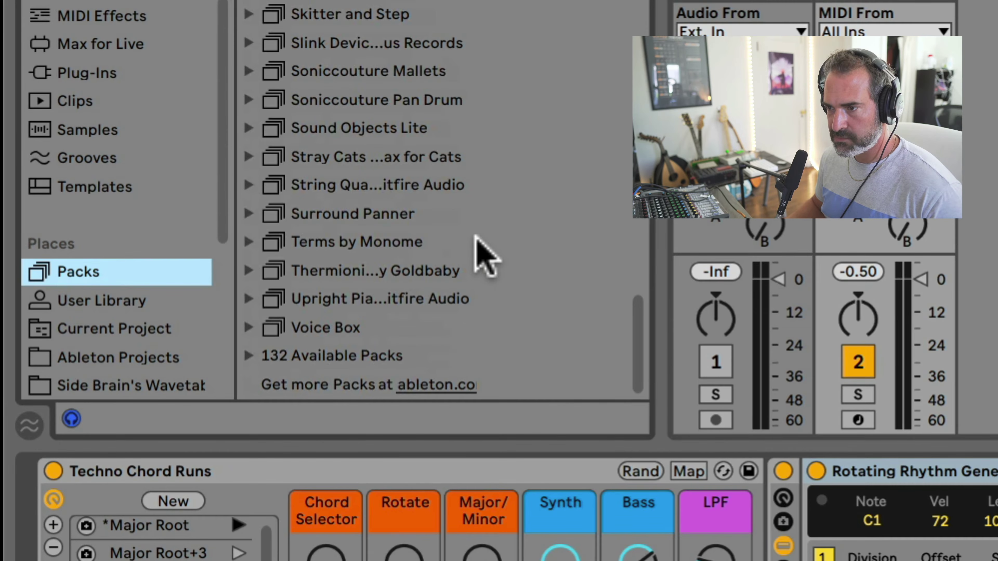
pyautogui.click(320, 356)
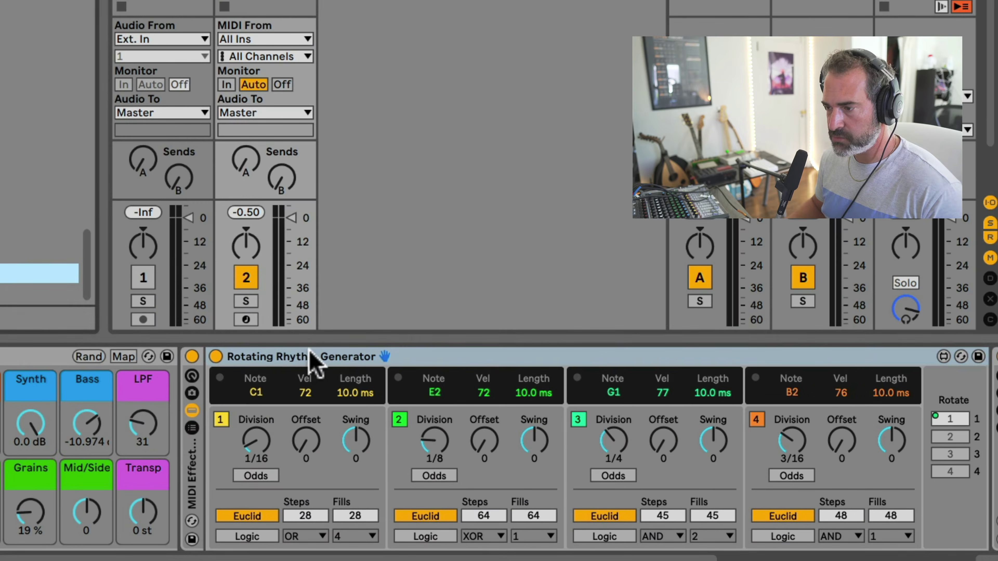
# Select the Rotating Rhythm Generator's first note and audition the Transp macro at +1 st during playback, returning it to 0 st.
pyautogui.click(934, 471)
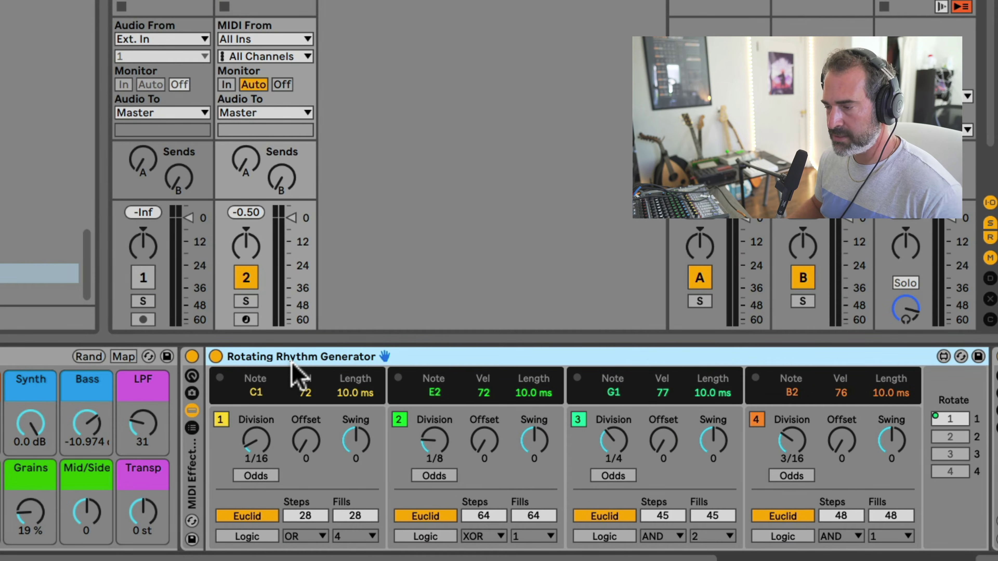
pyautogui.click(258, 392)
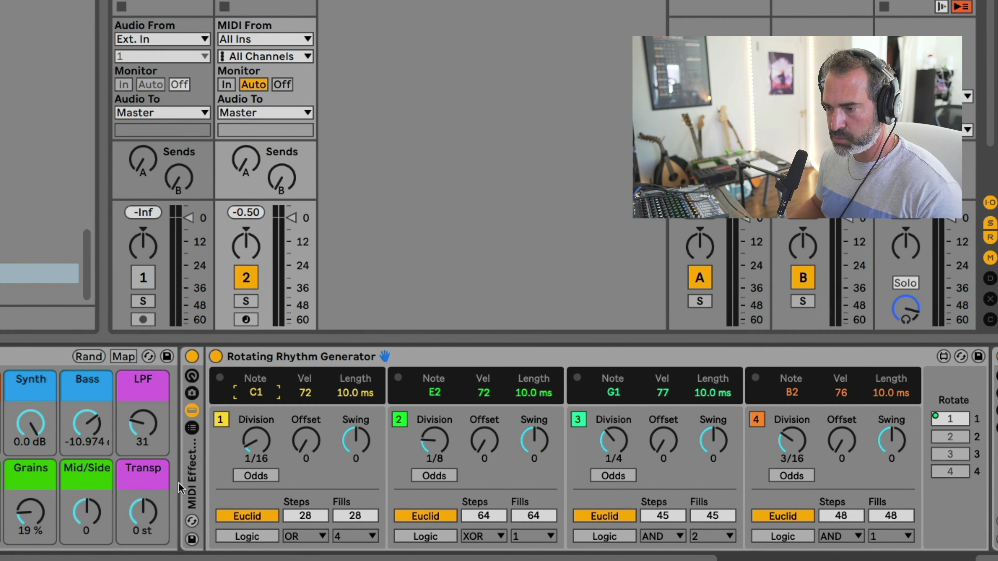
pyautogui.click(142, 510)
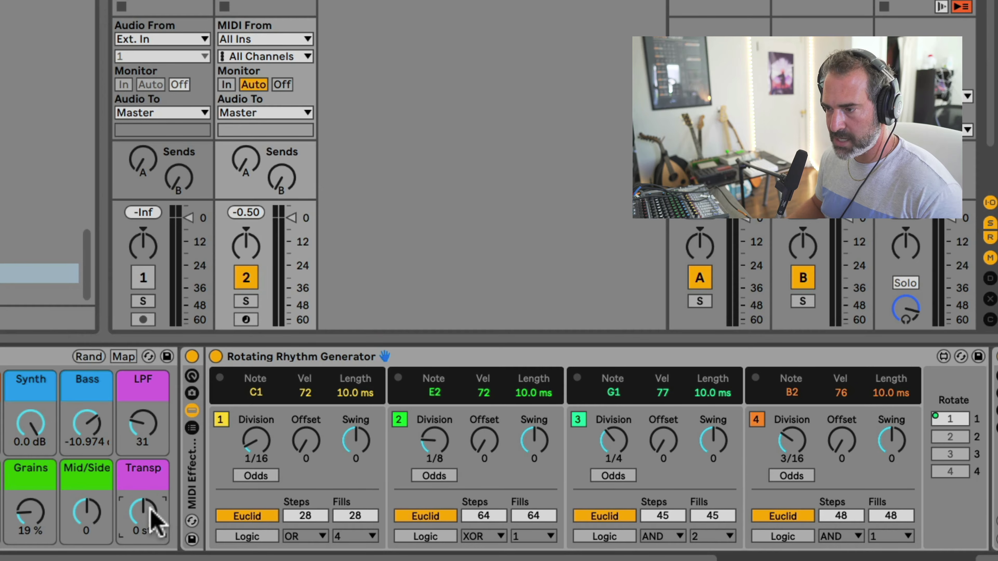
pyautogui.press('space')
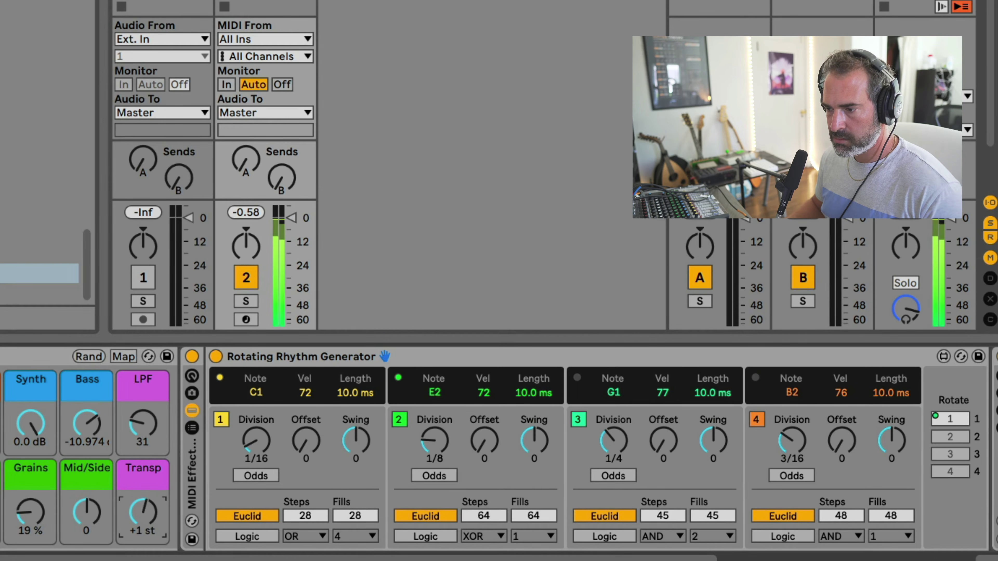
pyautogui.moveTo(142, 511); pyautogui.dragTo(141, 516)
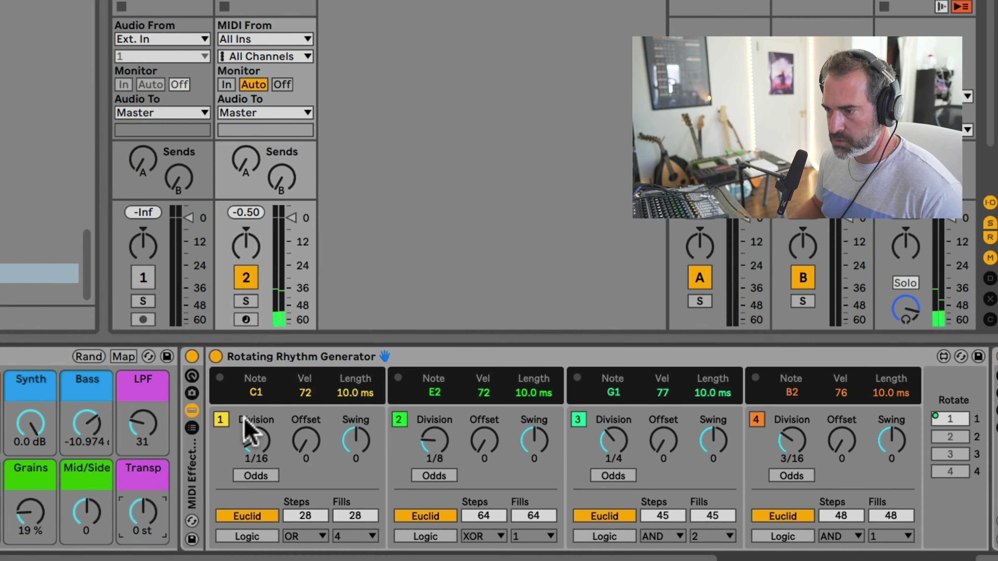
# Fold the Rotating Rhythm Generator and audition the Major/Minor macro at 2 with the Chord Selector rack unfolded, returning it to 0.
pyautogui.doubleClick(275, 356)
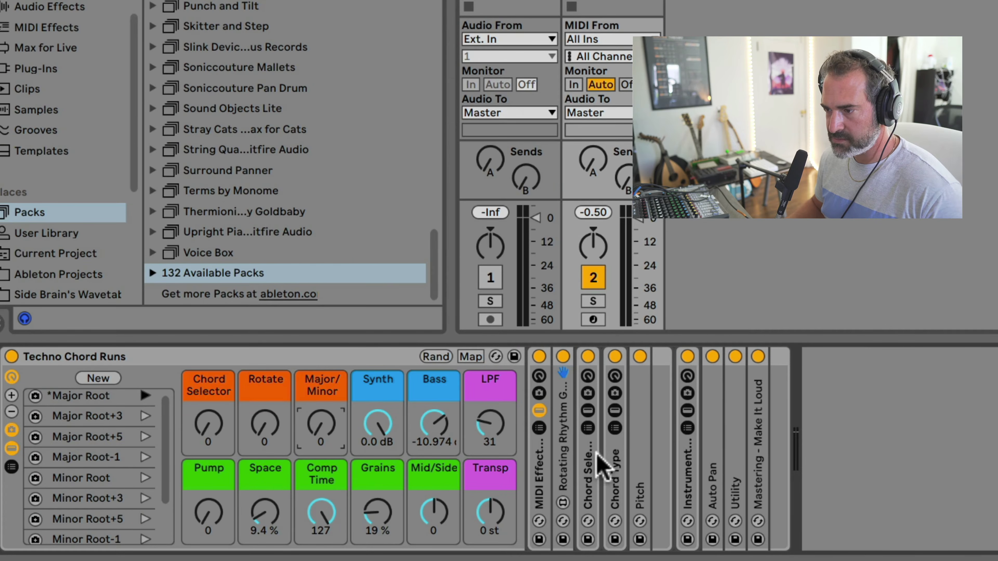
pyautogui.doubleClick(588, 467)
pyautogui.moveTo(330, 431); pyautogui.dragTo(330, 423)
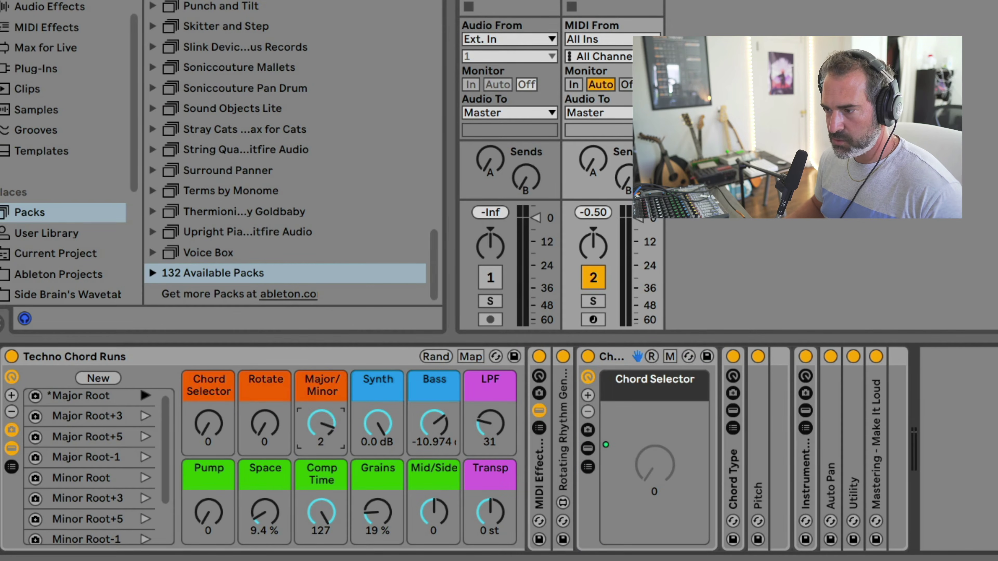
pyautogui.press('space')
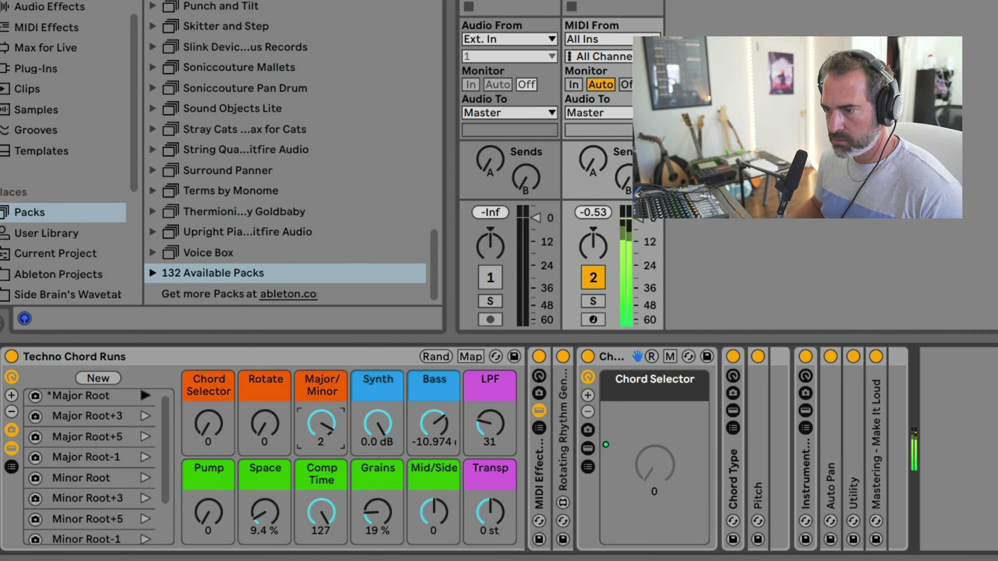
pyautogui.moveTo(330, 440); pyautogui.dragTo(329, 448)
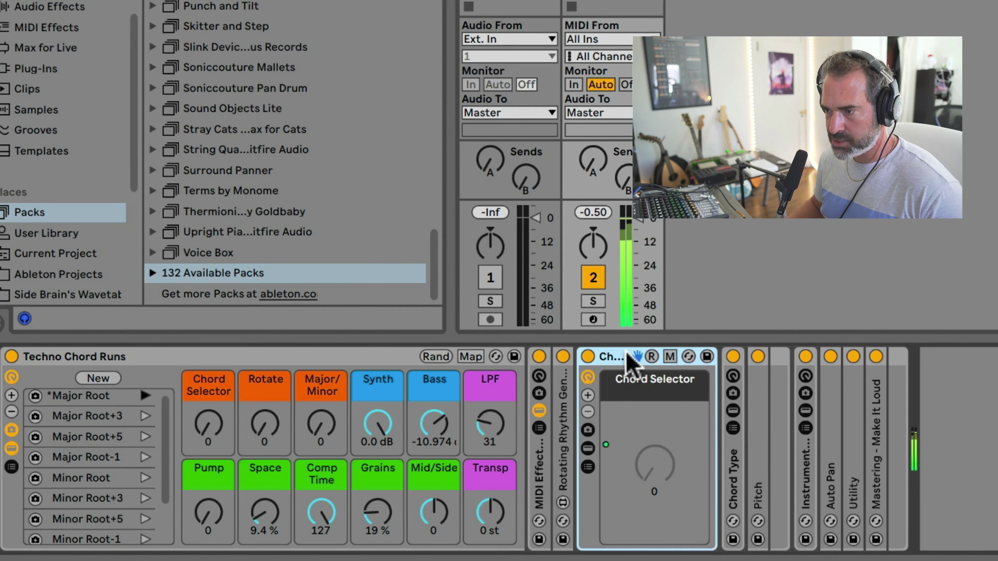
# Fold the Chord Selector rack and audition the Major/Minor macro again, ending at 0.
pyautogui.doubleClick(629, 359)
pyautogui.click(319, 424)
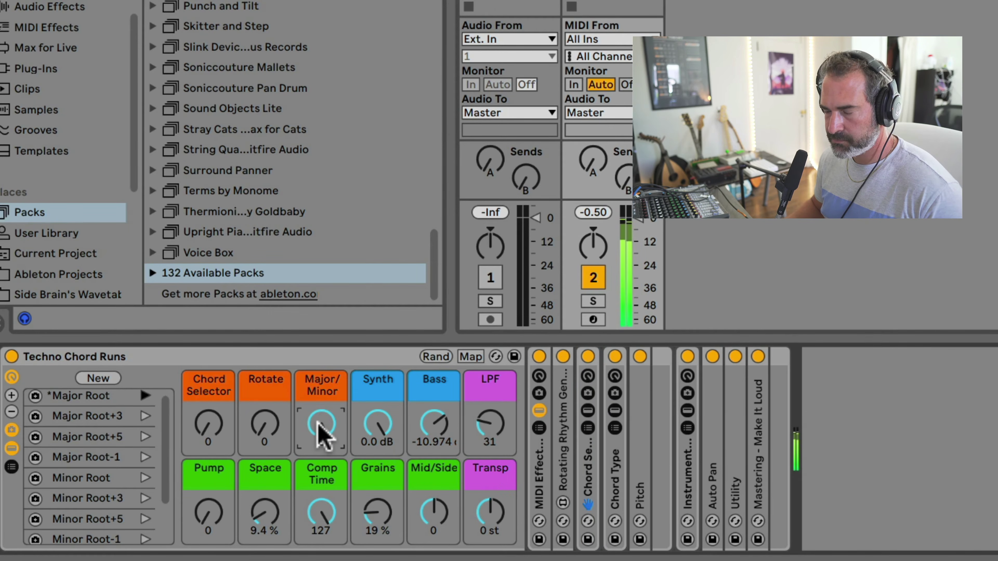
pyautogui.moveTo(323, 424); pyautogui.dragTo(312, 446)
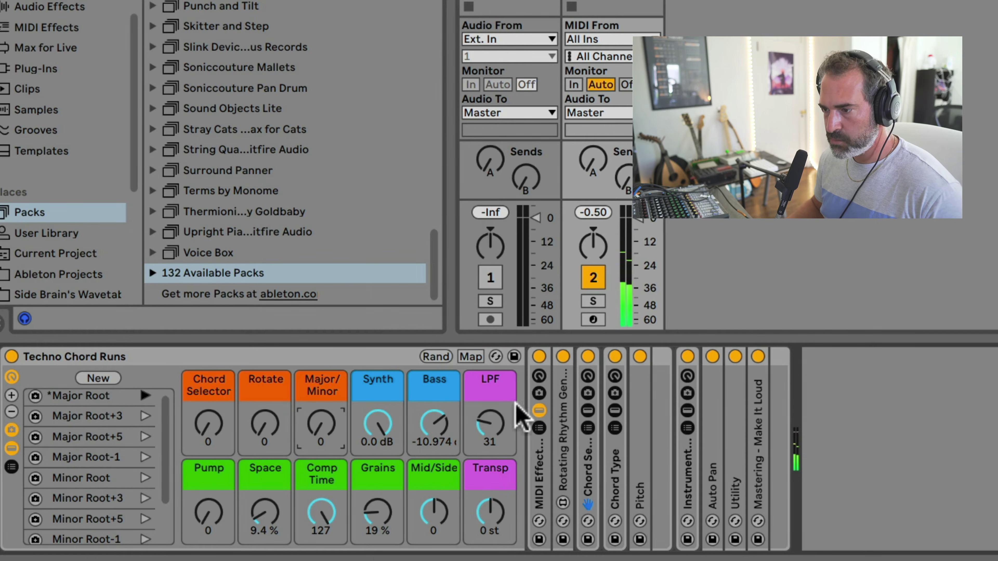
# Unfold the Rotating Rhythm Generator and examine the Division settings of its rhythm lanes.
pyautogui.doubleClick(560, 427)
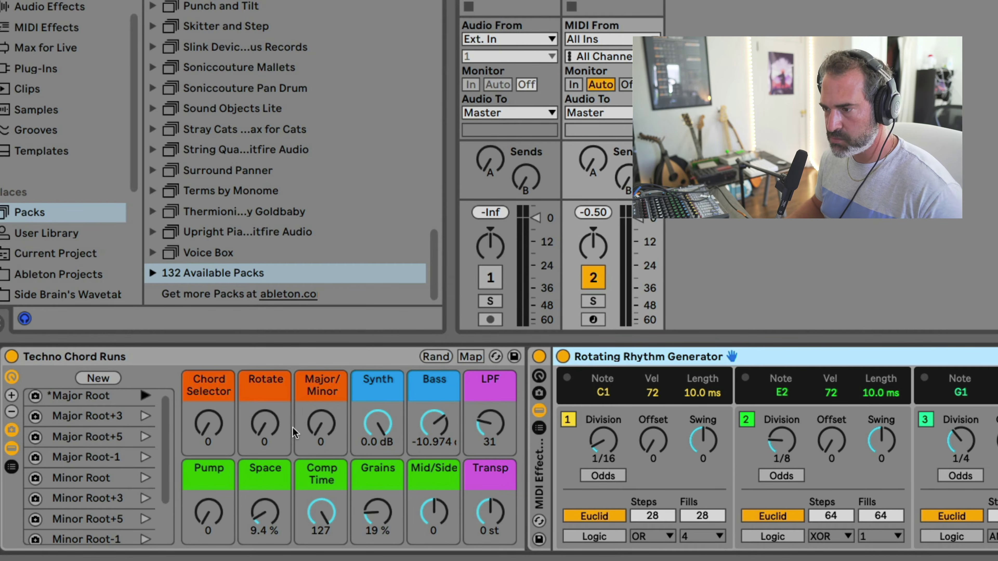
pyautogui.click(613, 450)
pyautogui.click(780, 440)
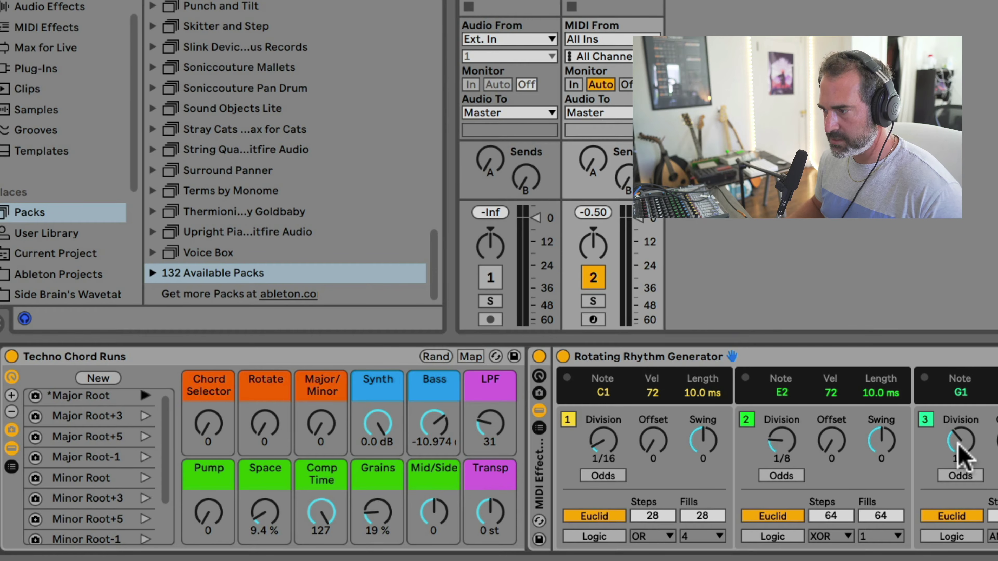
pyautogui.click(605, 442)
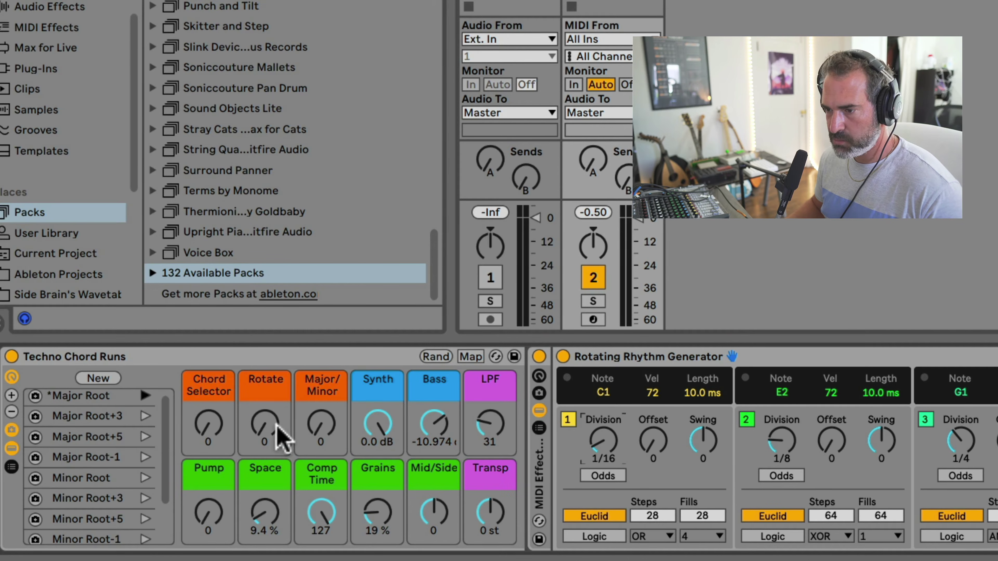
# Audition the Rotate macro during playback, return it to 0, and fold the Rotating Rhythm Generator.
pyautogui.press('space')
pyautogui.moveTo(264, 426)
pyautogui.mouseDown()
pyautogui.moveTo(275, 440)
pyautogui.moveTo(267, 426)
pyautogui.mouseUp()
pyautogui.press('space')
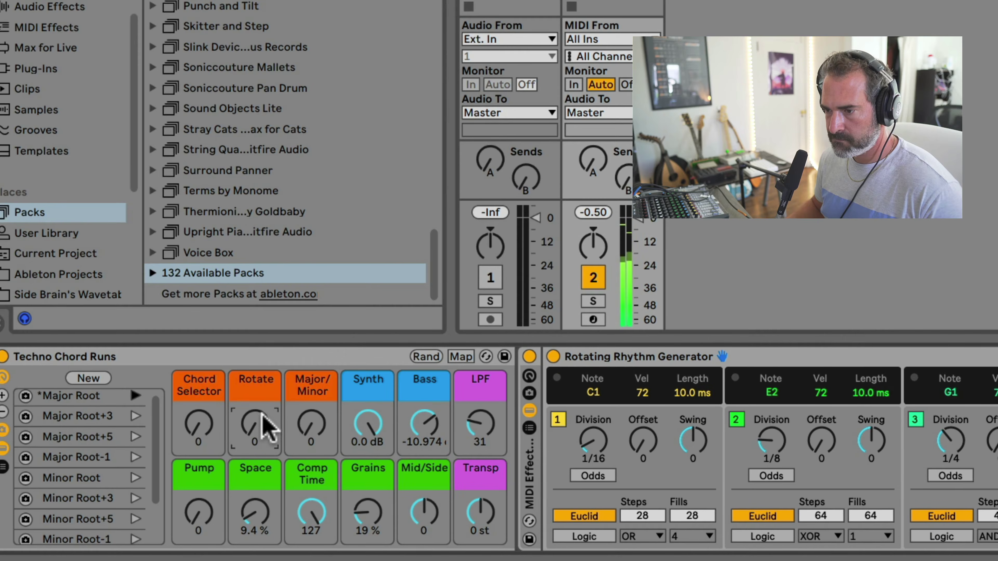
pyautogui.doubleClick(601, 358)
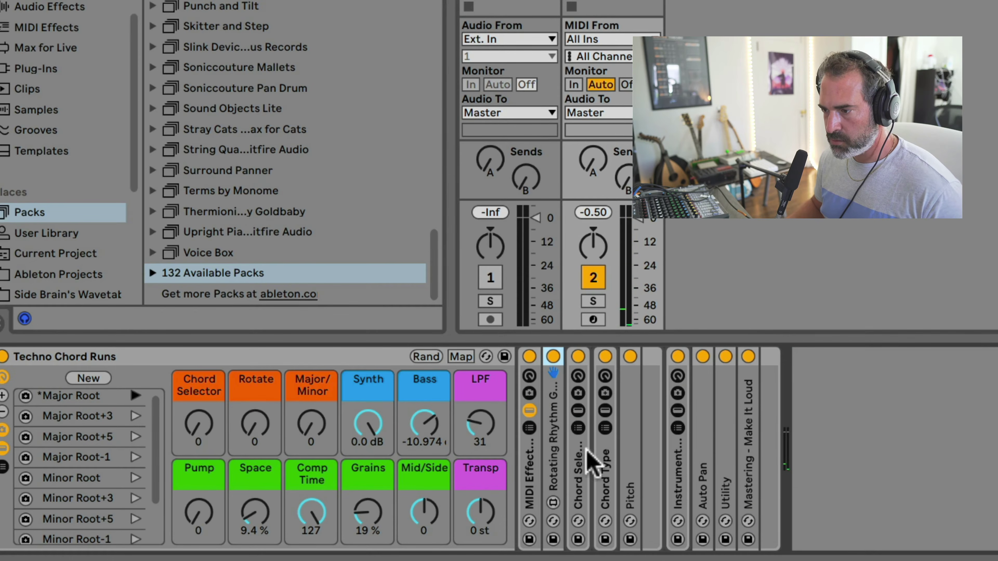
# Unfold the Chord Type rack, audition the Major/Minor macro's effect on its Scale control, and fold the rack with the macro at 0.
pyautogui.doubleClick(604, 464)
pyautogui.moveTo(310, 424); pyautogui.dragTo(310, 412)
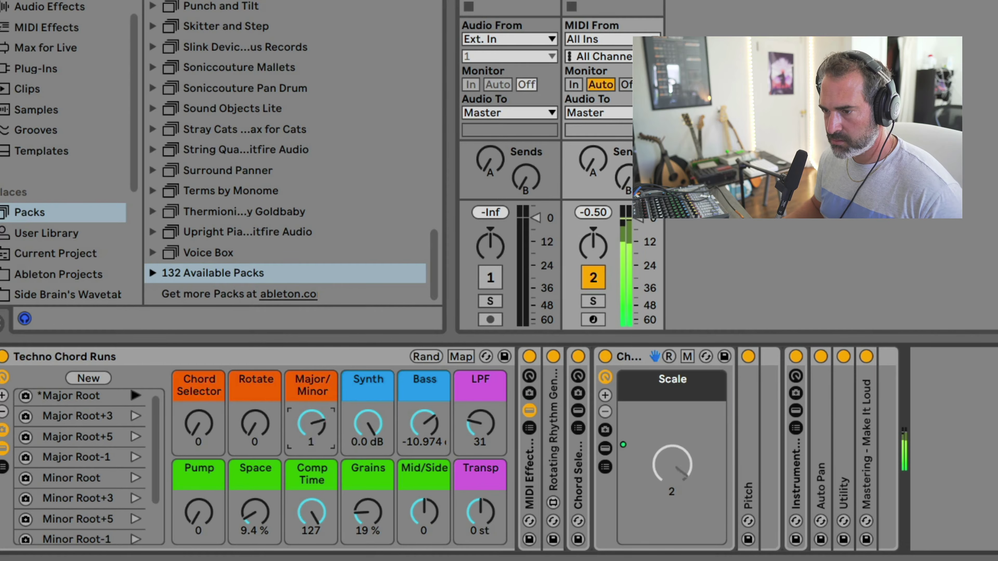
pyautogui.doubleClick(624, 356)
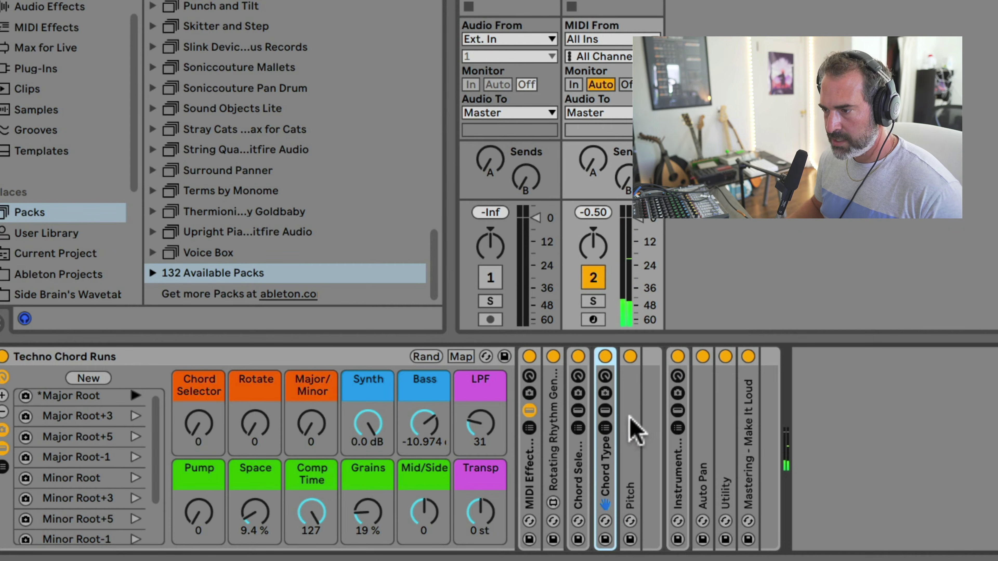
# Unfold the Pitch device to examine its settings, fold it again, and mark the end of the MIDI effect chain.
pyautogui.doubleClick(630, 428)
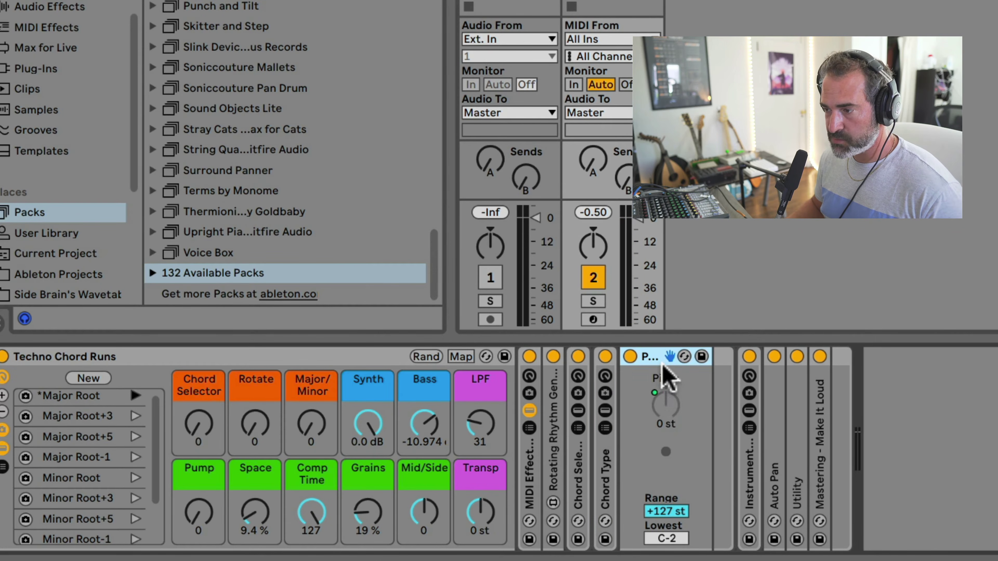
pyautogui.doubleClick(654, 357)
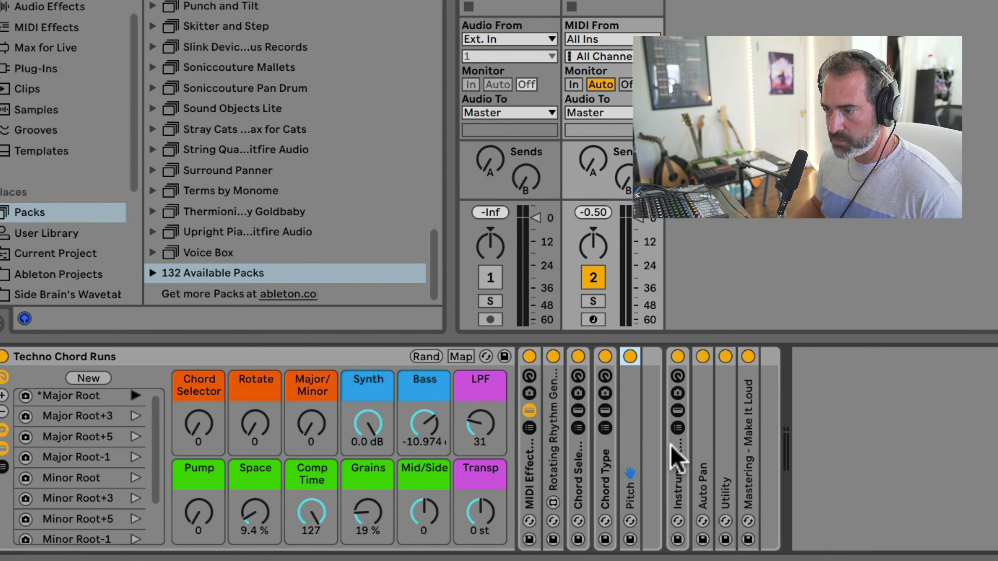
pyautogui.click(648, 463)
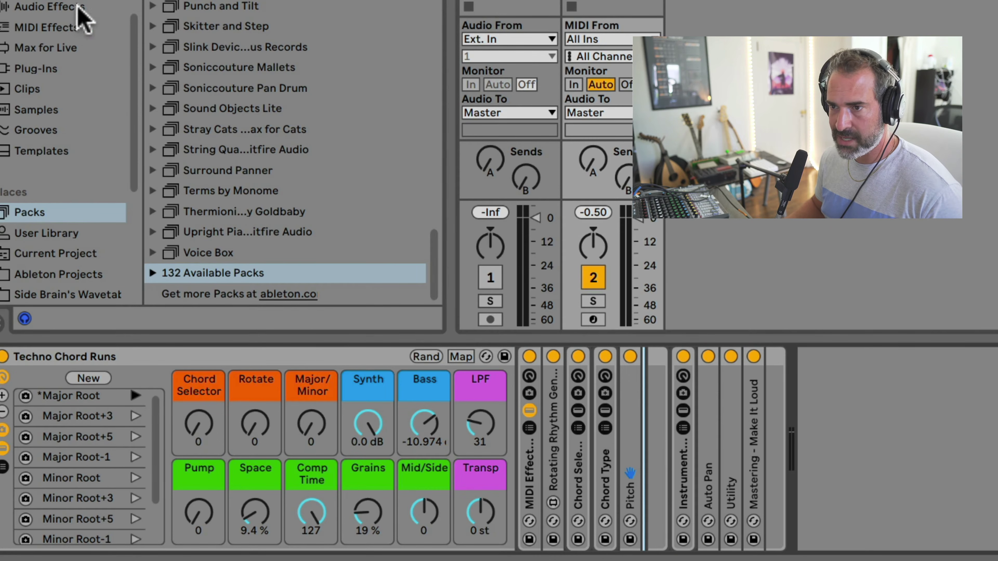
# Add the Techno Chord Runs MIDI preset from the MIDI Effect Rack library to a new MIDI track.
pyautogui.click(45, 27)
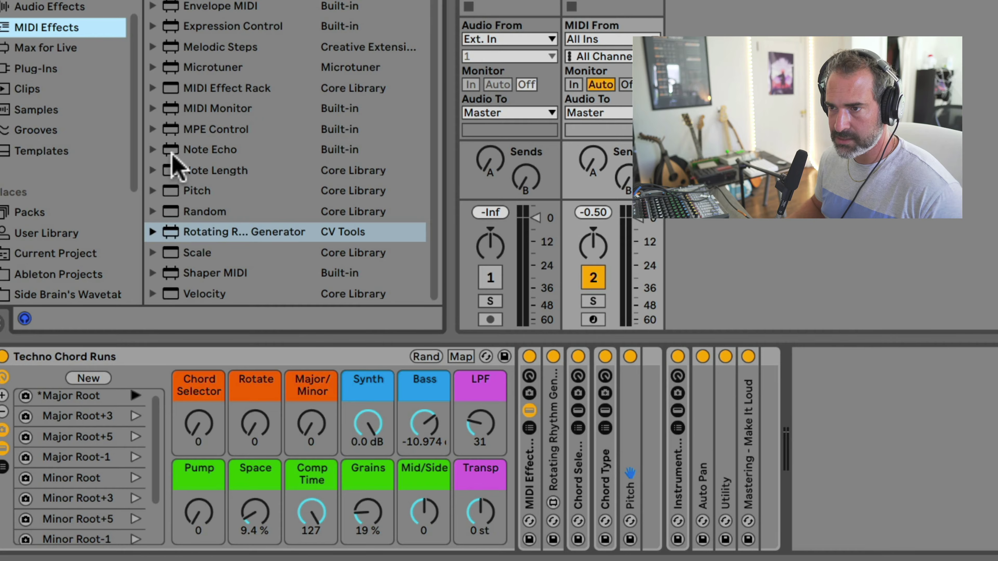
pyautogui.click(153, 88)
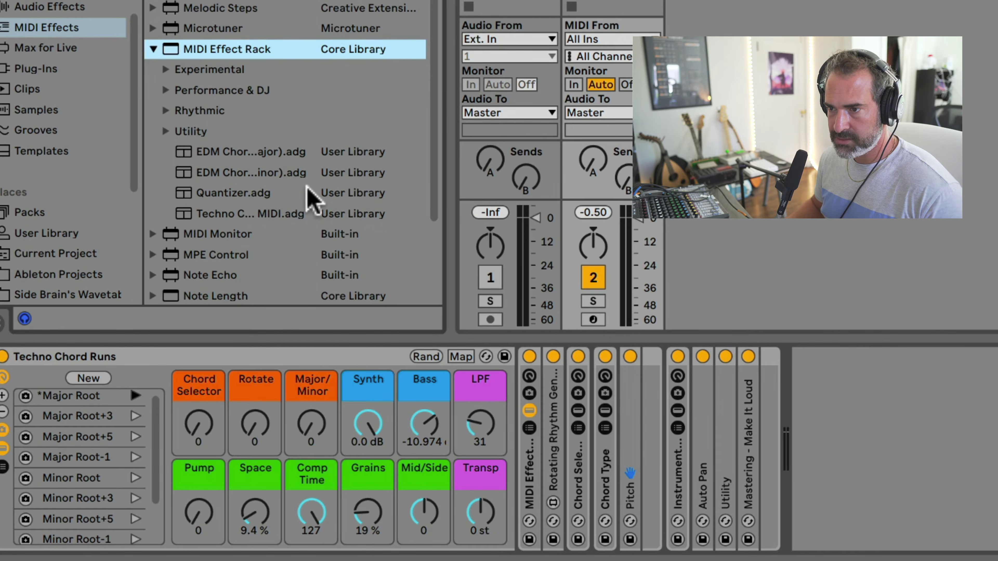
pyautogui.click(257, 213)
pyautogui.moveTo(753, 26); pyautogui.dragTo(753, 27)
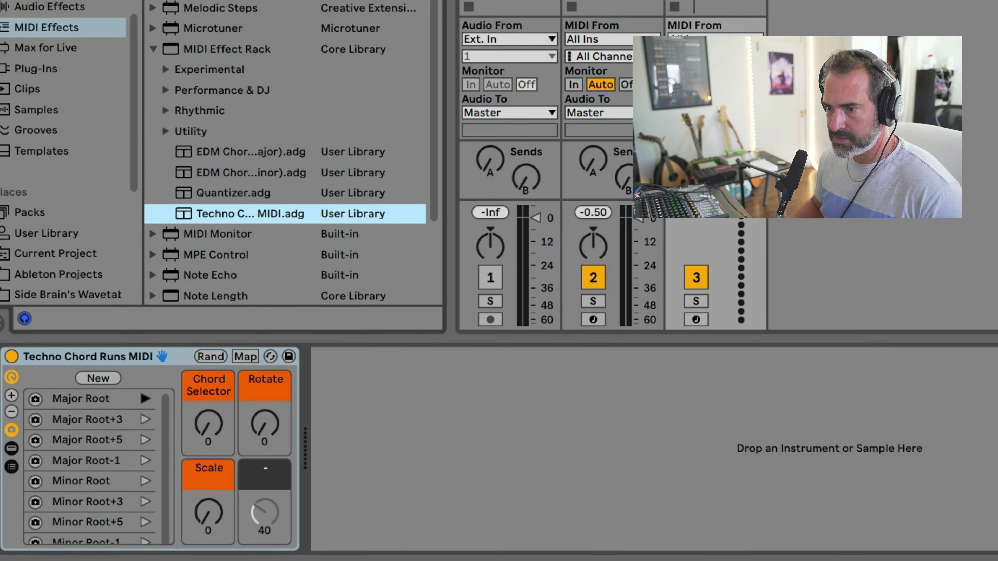
# Load the Upright Piano.adg instrument from the Sounds collection after the Techno Chord Runs MIDI rack.
pyautogui.scroll(5, 49, 5)
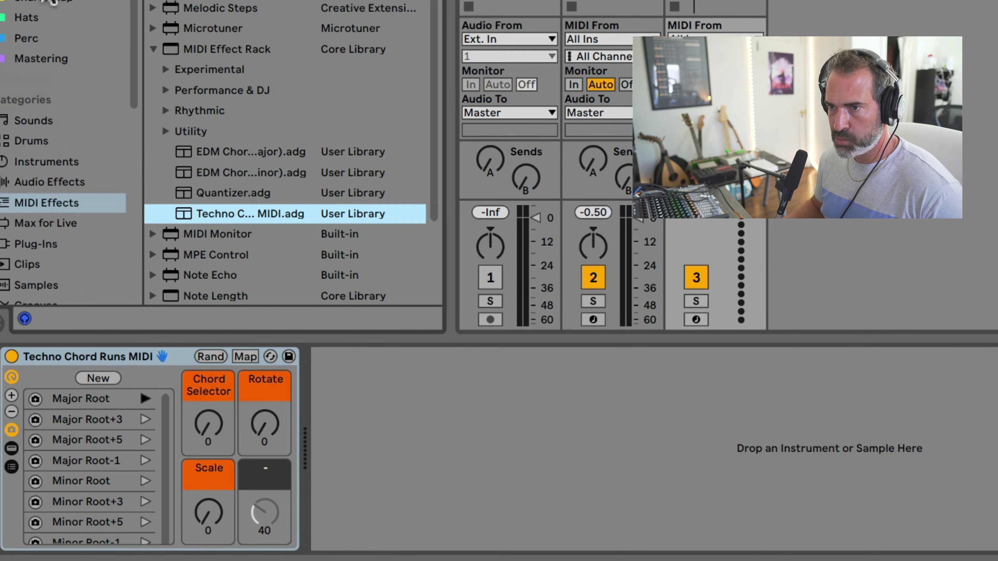
pyautogui.click(49, 3)
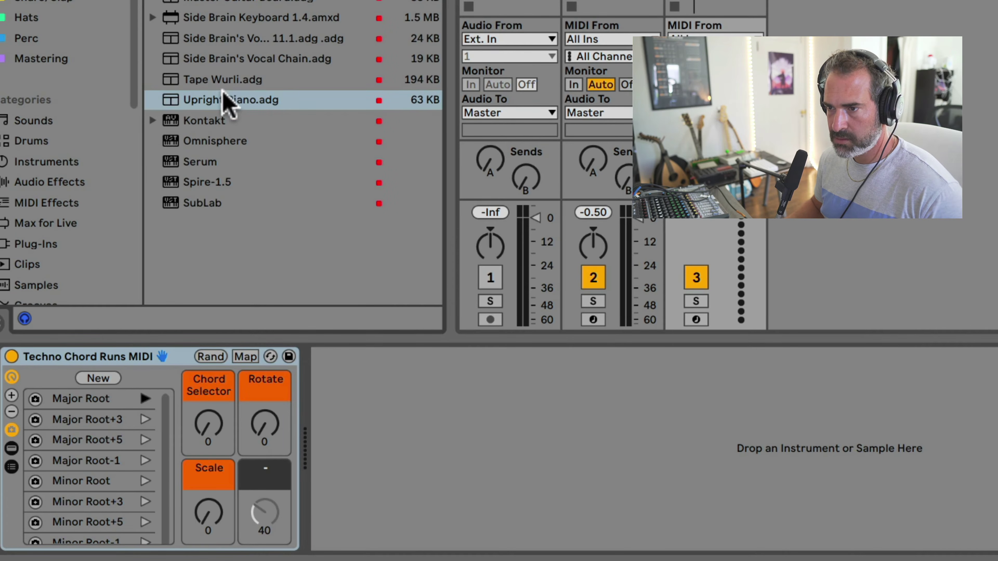
pyautogui.doubleClick(223, 100)
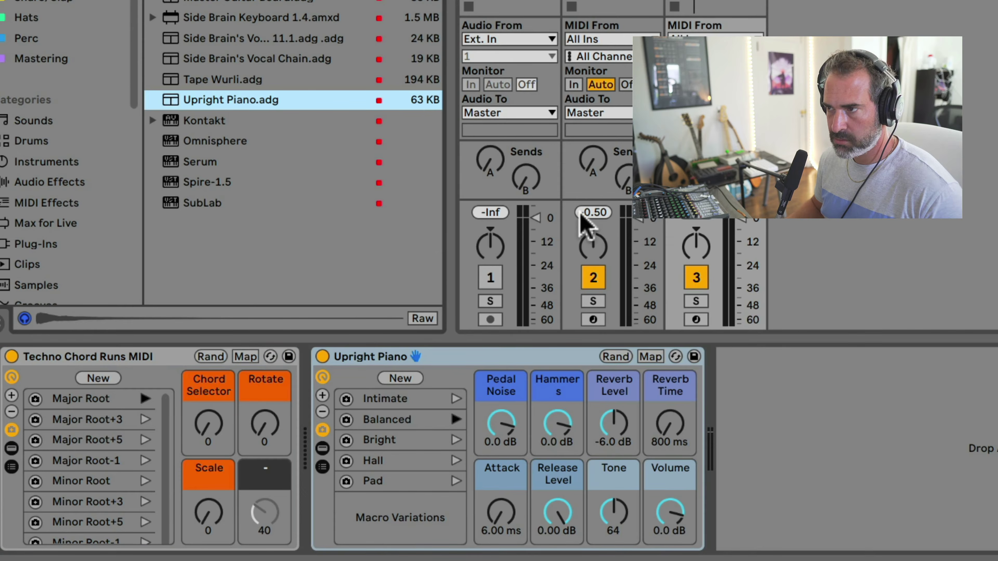
# Audition the Major Root+5 variation on the piano track with track 2 muted, and switch back to track 2 with track 3 muted.
pyautogui.click(593, 276)
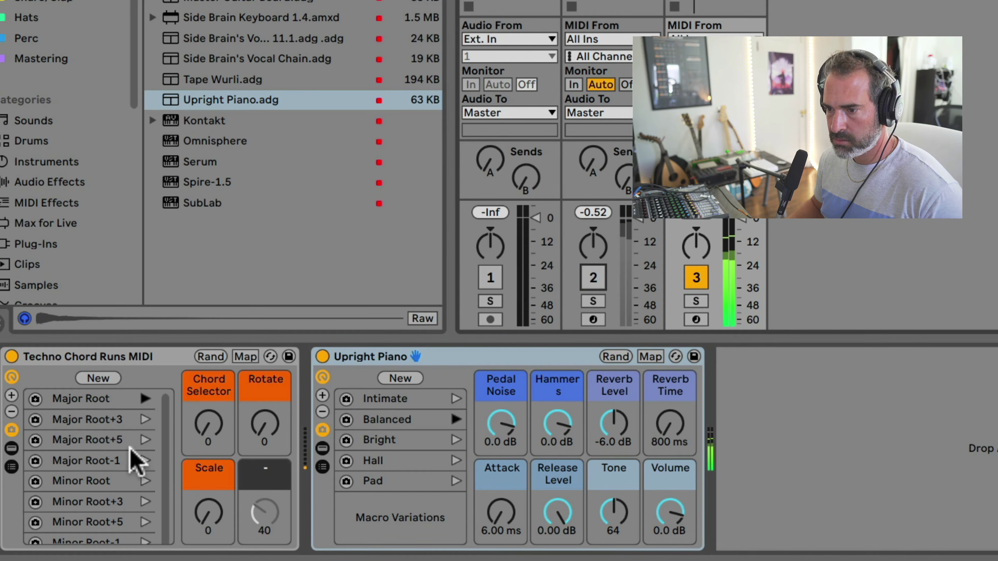
pyautogui.click(145, 440)
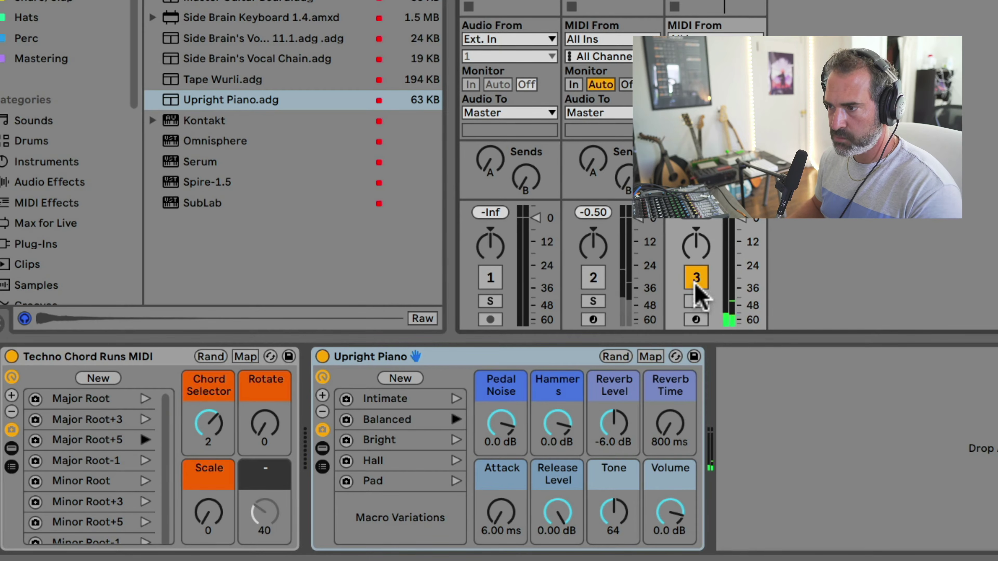
pyautogui.click(595, 280)
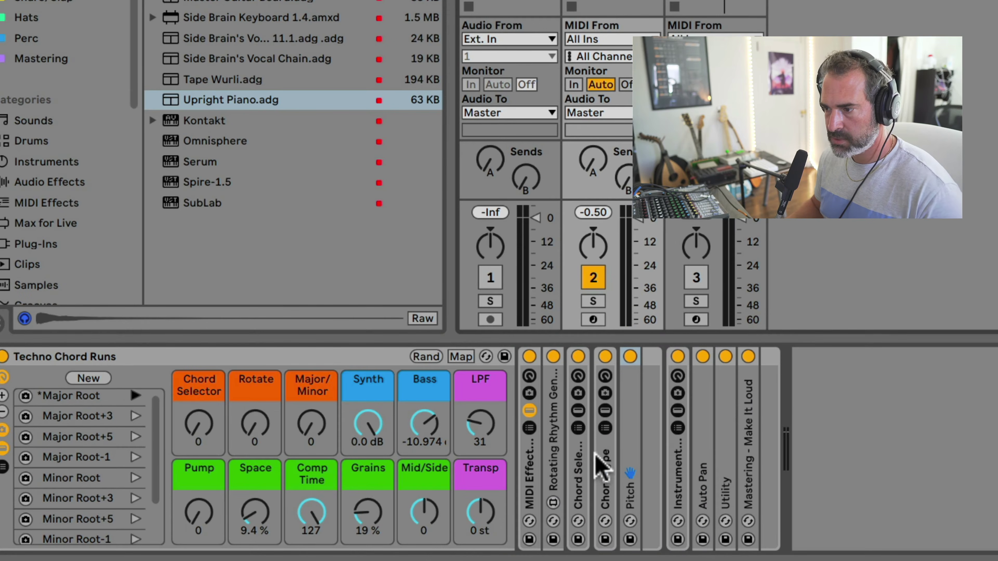
# Unfold the Instrument Rack with the Synth and Bass chains, and try both level macros, setting Bass to about -11.777 dB.
pyautogui.doubleClick(677, 439)
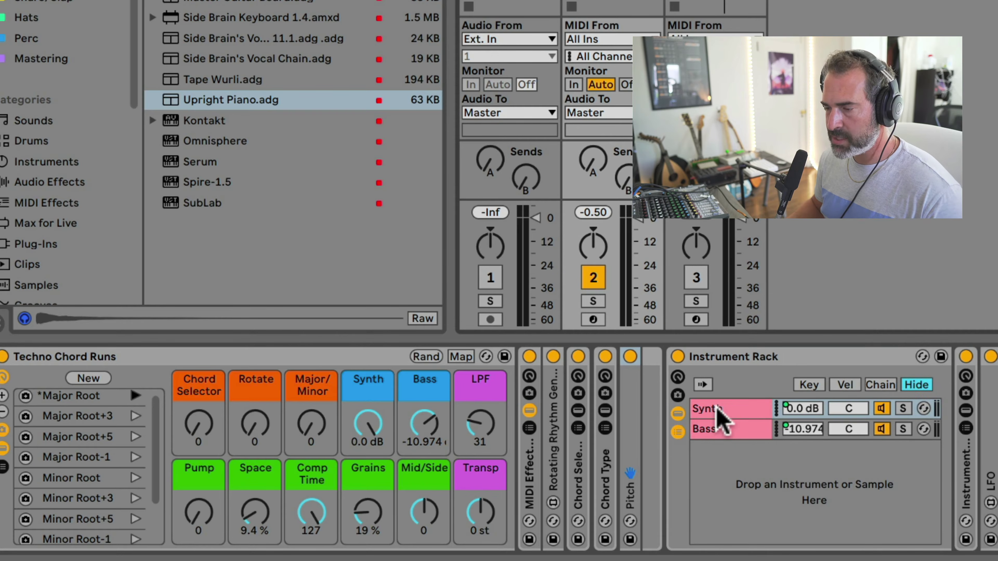
pyautogui.click(717, 429)
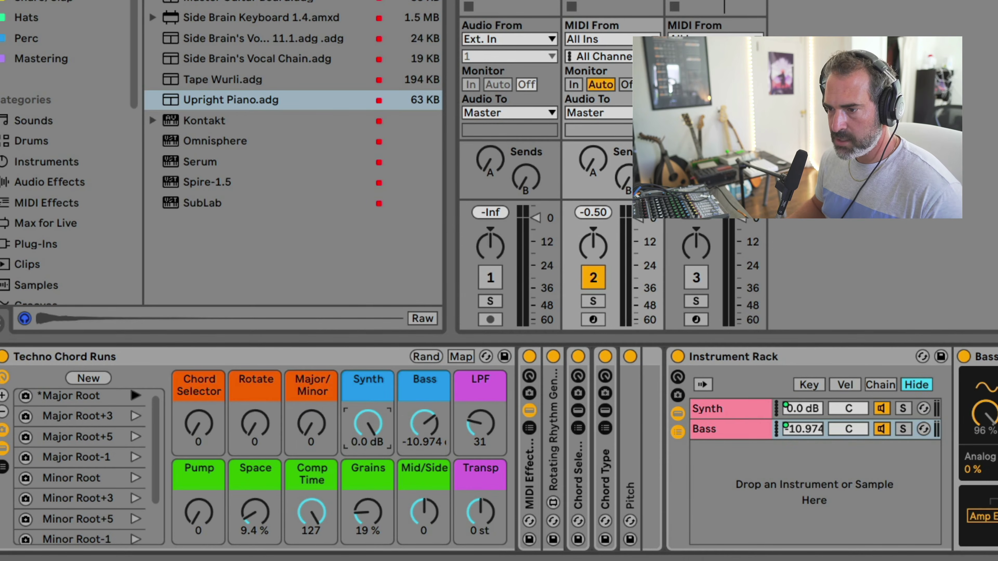
pyautogui.moveTo(420, 429)
pyautogui.mouseDown()
pyautogui.moveTo(383, 444)
pyautogui.moveTo(431, 416)
pyautogui.moveTo(431, 430)
pyautogui.mouseUp()
pyautogui.moveTo(368, 420); pyautogui.dragTo(372, 417)
# Show the Synth chain and unfold its nested Instrument Rack to reach the Poli instrument.
pyautogui.click(756, 410)
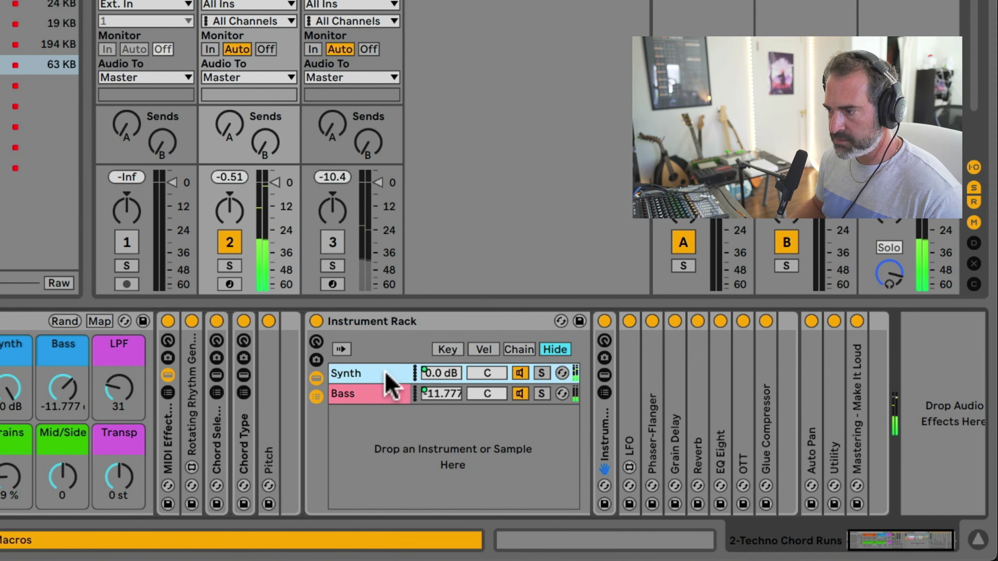
pyautogui.doubleClick(599, 387)
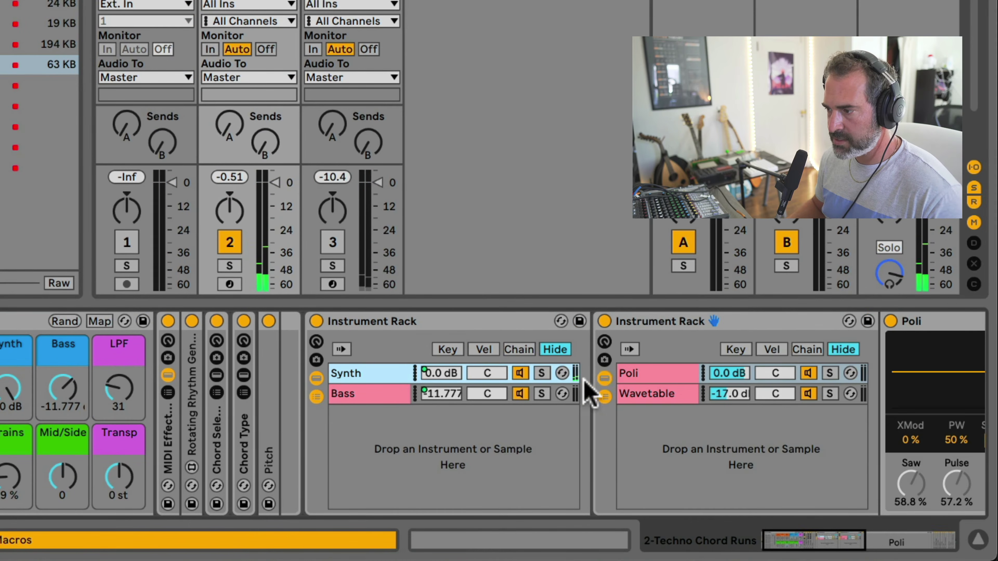
pyautogui.click(288, 377)
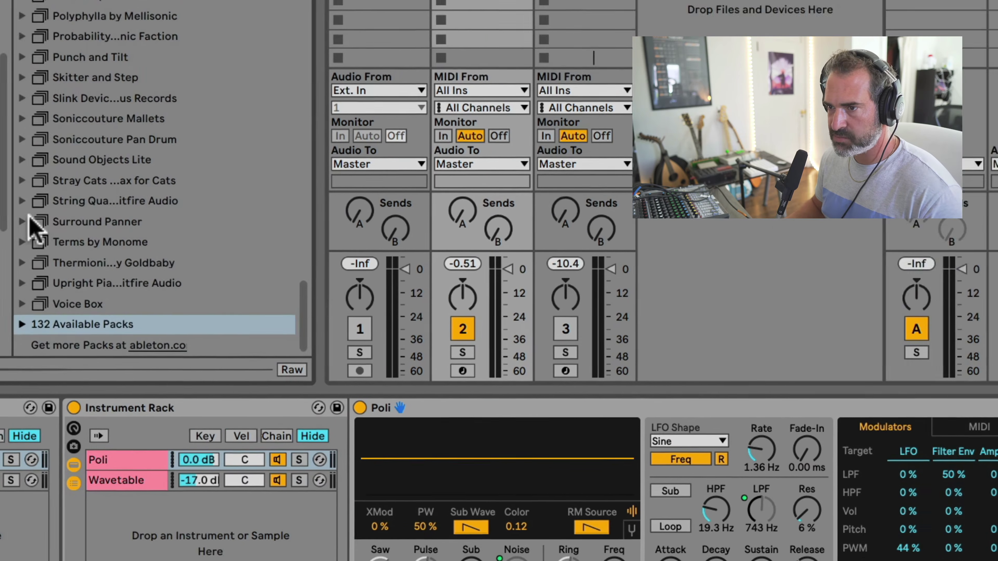
# In the installed packs, collapse Drum Machines and expand the Instruments folder of Creative Extensions to find Bass and Poli.
pyautogui.scroll(15, 251, 245)
pyautogui.scroll(8, 271, 252)
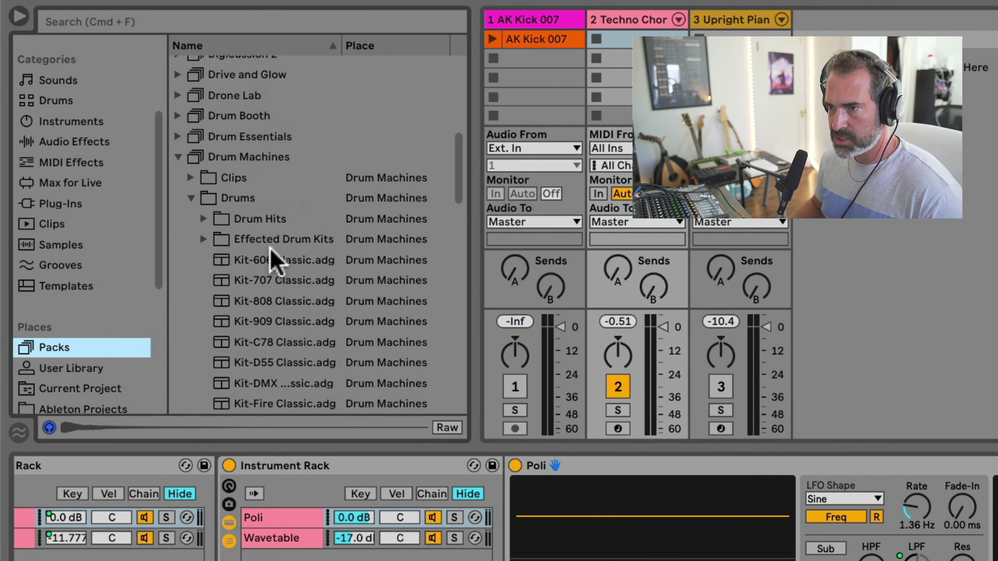
pyautogui.click(178, 157)
pyautogui.scroll(8, 204, 189)
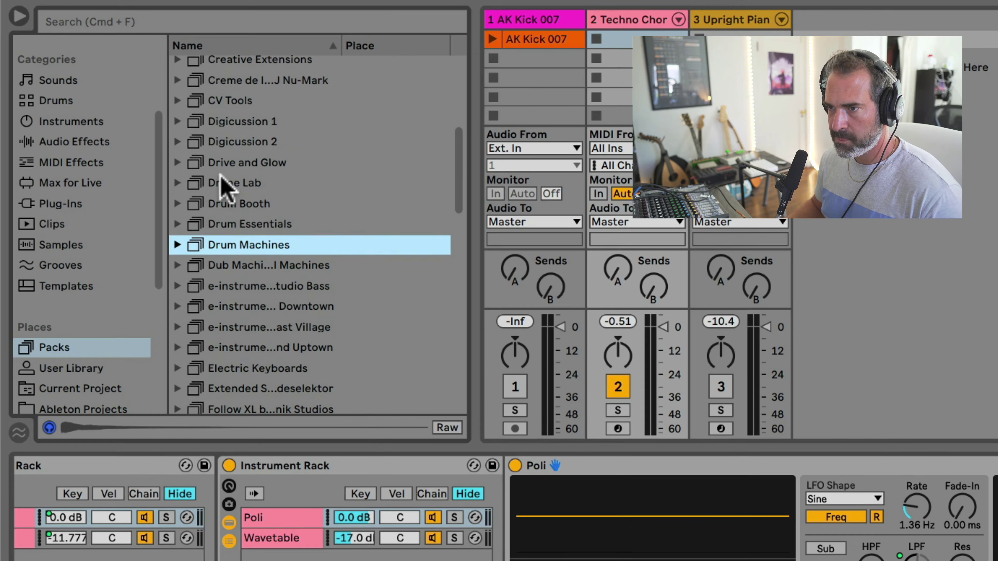
pyautogui.click(177, 143)
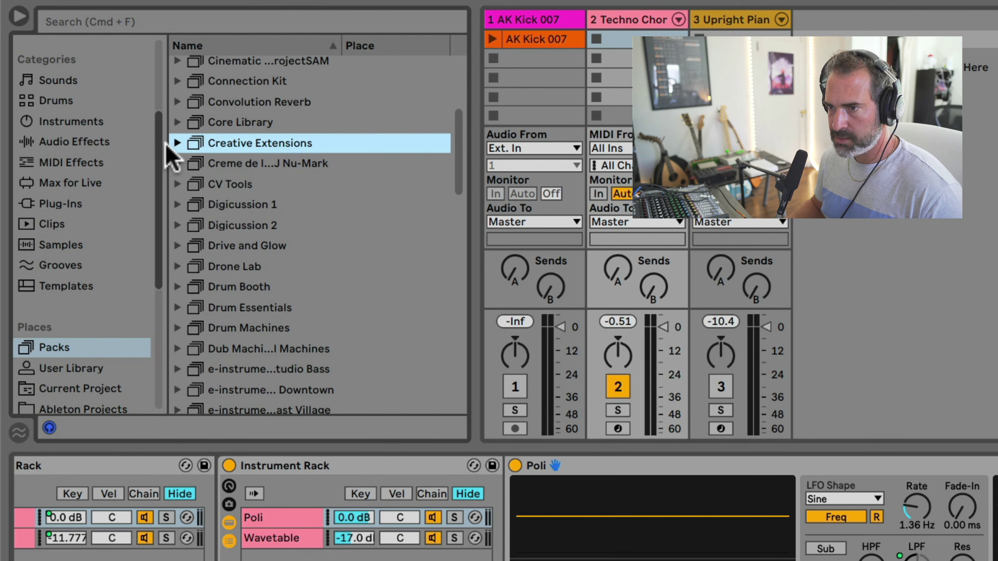
pyautogui.click(177, 143)
pyautogui.click(191, 184)
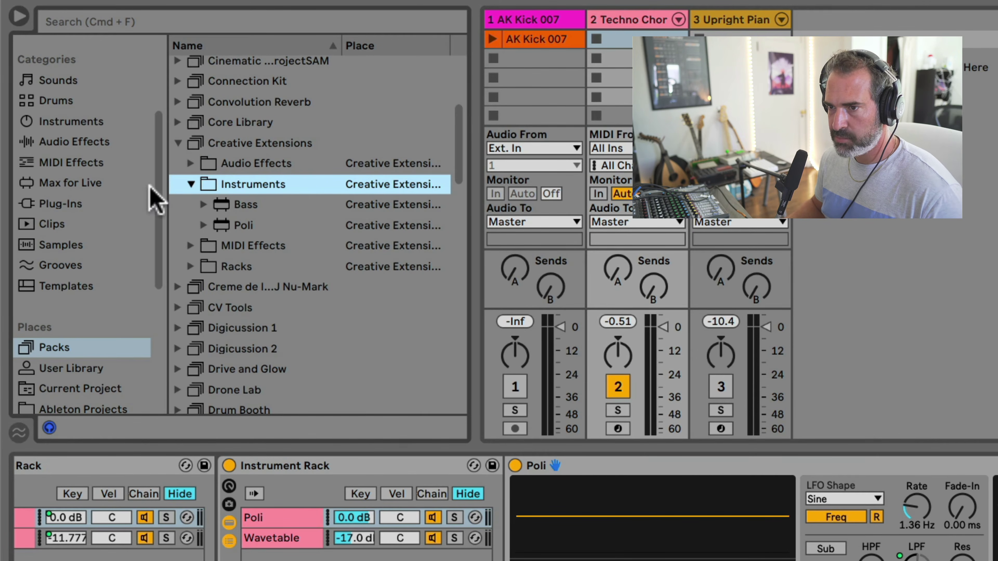
# List all devices in the Instruments category and highlight the Poli entry.
pyautogui.scroll(2, 98, 158)
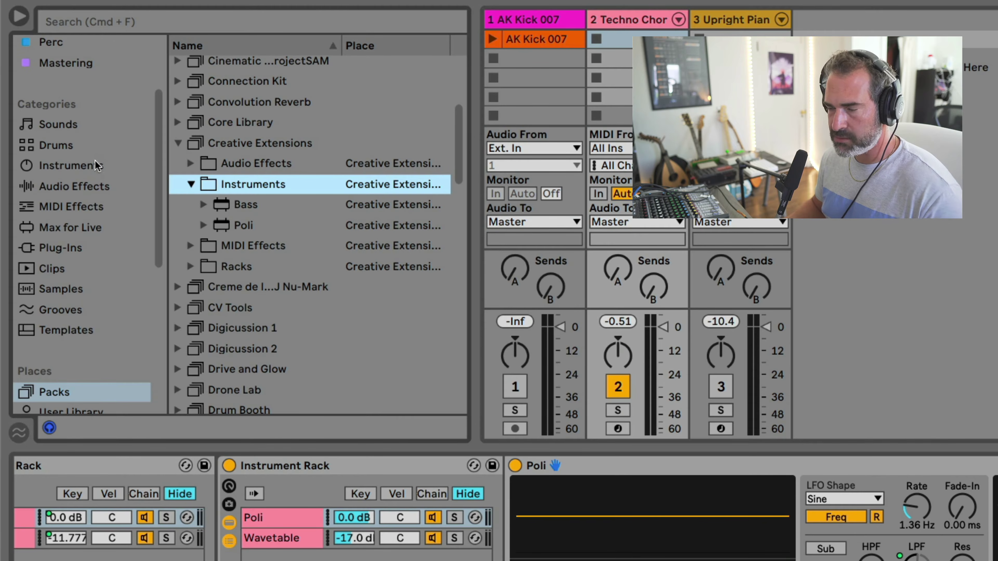
pyautogui.click(95, 162)
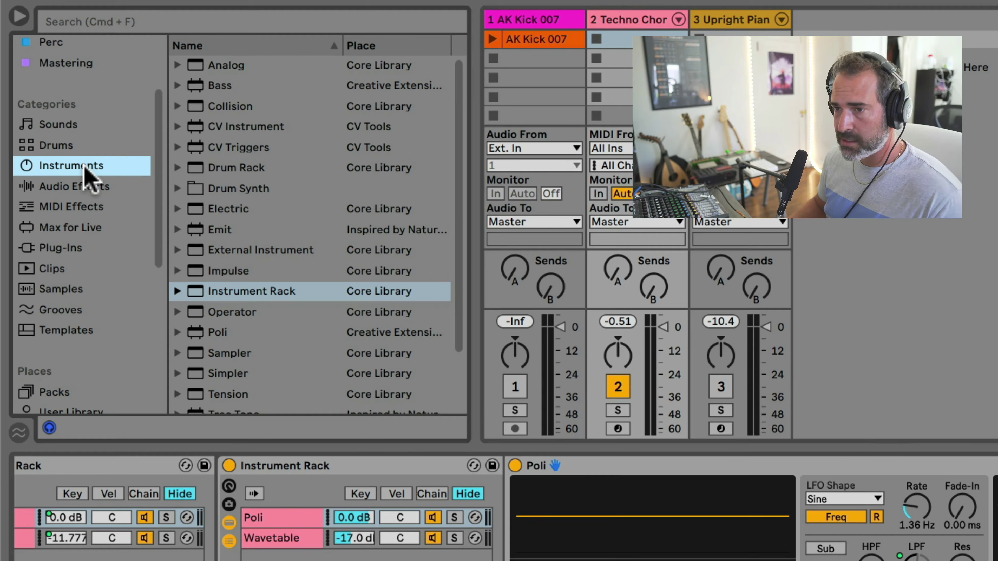
pyautogui.scroll(-3, 270, 173)
pyautogui.click(234, 258)
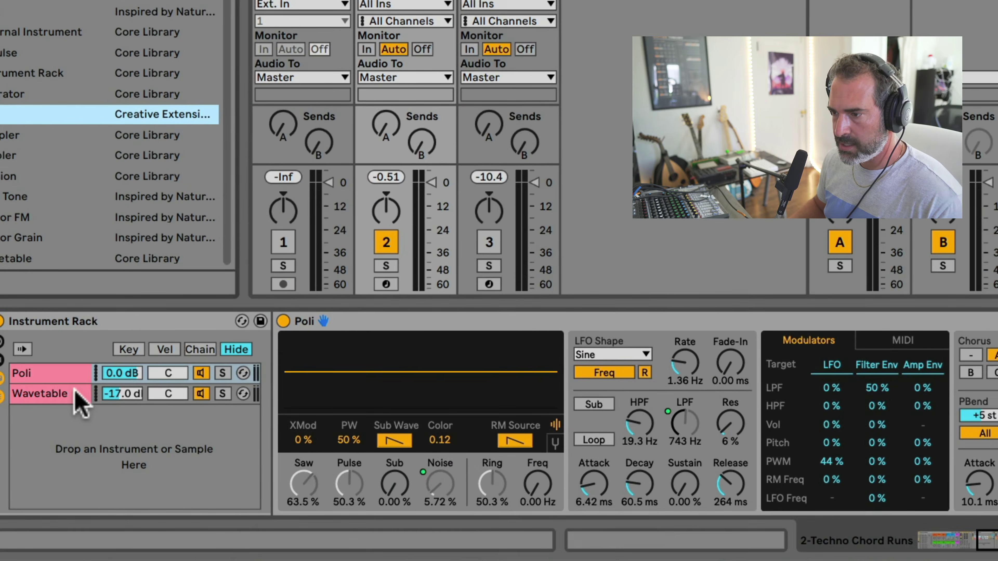
# View the Wavetable chain's instrument in the nested rack, and return to the Poli chain.
pyautogui.click(311, 537)
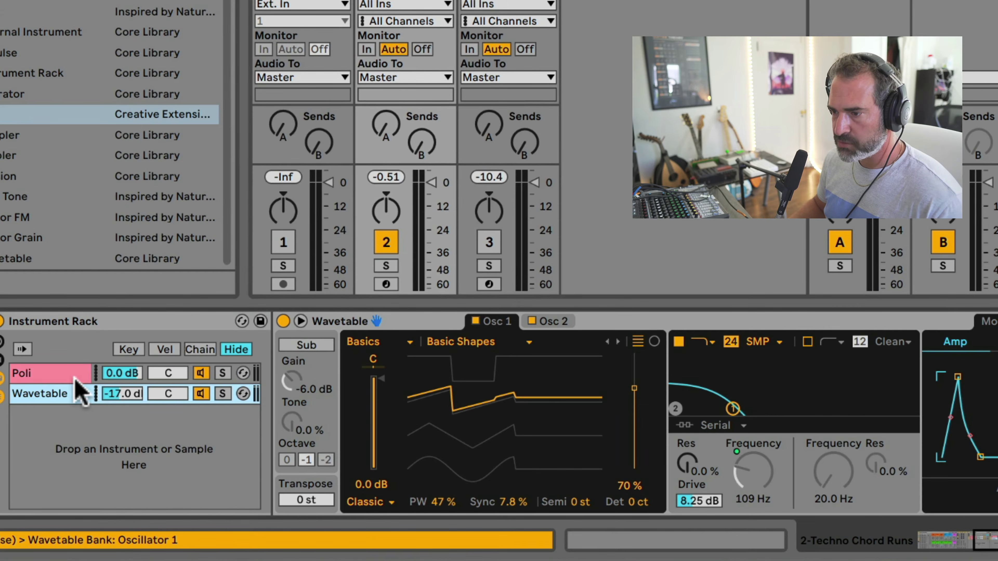
pyautogui.click(354, 517)
pyautogui.hscroll(-5, 133, 379)
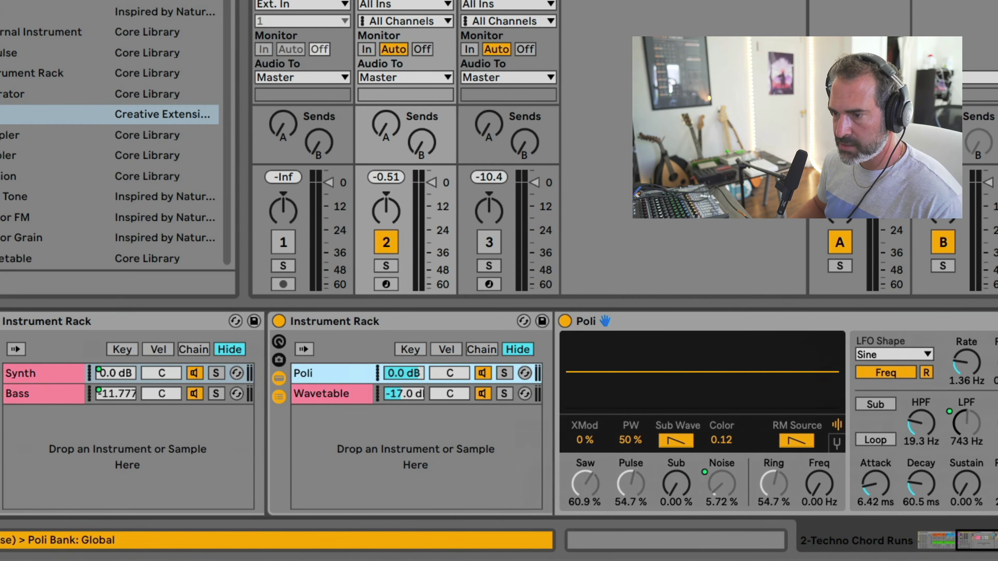
# Show the Bass chain to examine its Bass instrument settings, and fold the device.
pyautogui.click(67, 390)
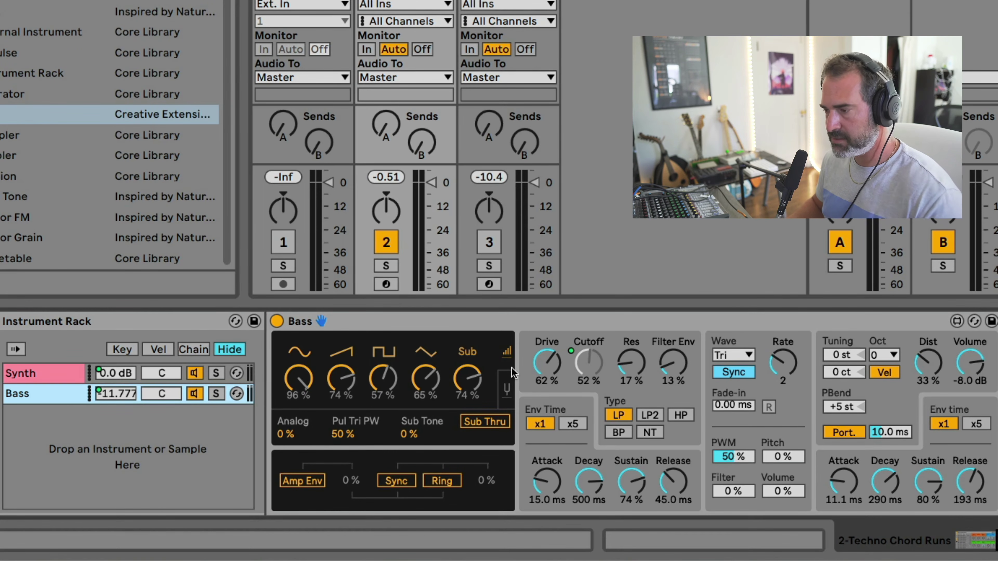
pyautogui.click(464, 323)
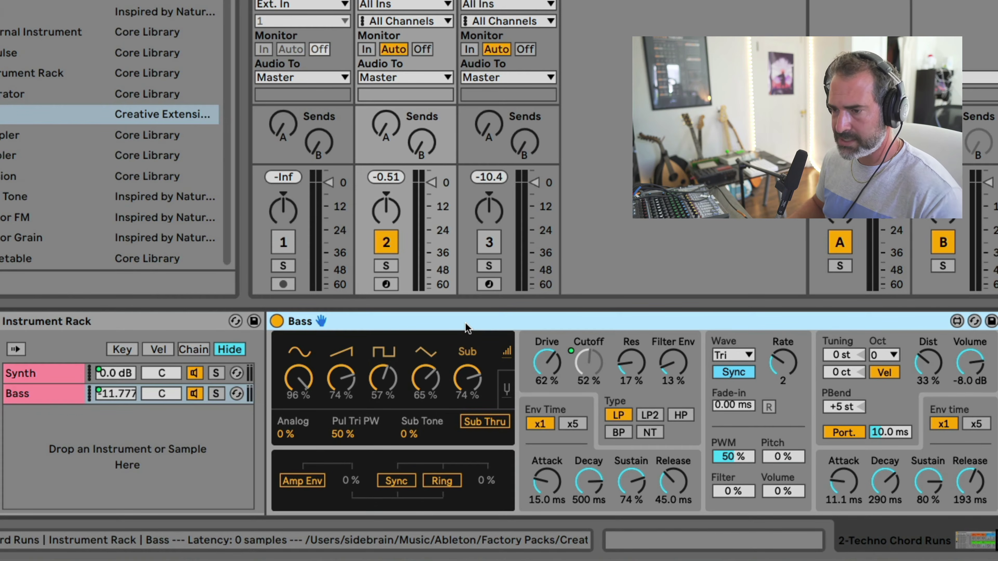
pyautogui.doubleClick(446, 326)
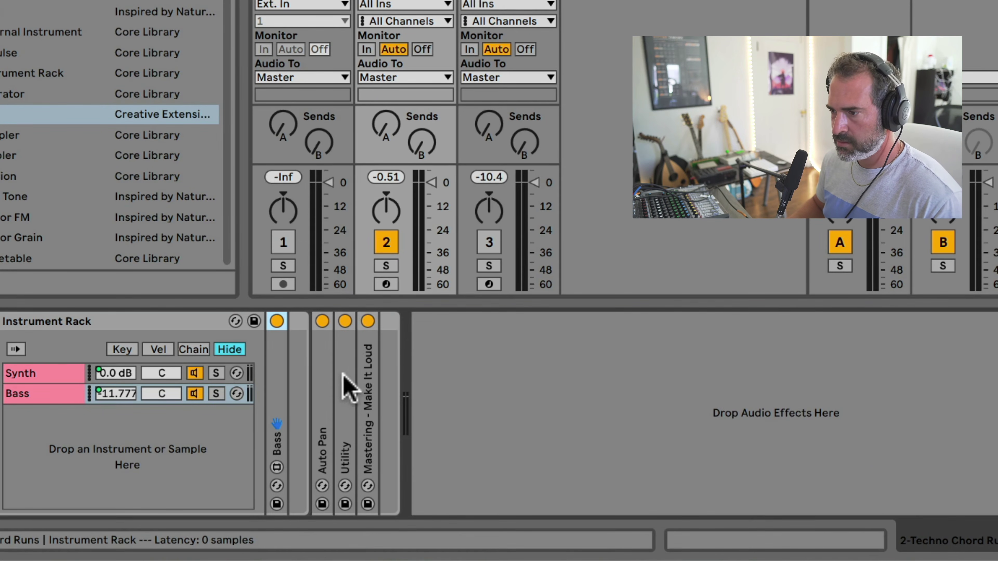
# Return to the Synth chain and examine Poli's modulation, chorus, random pan and volume settings.
pyautogui.click(59, 375)
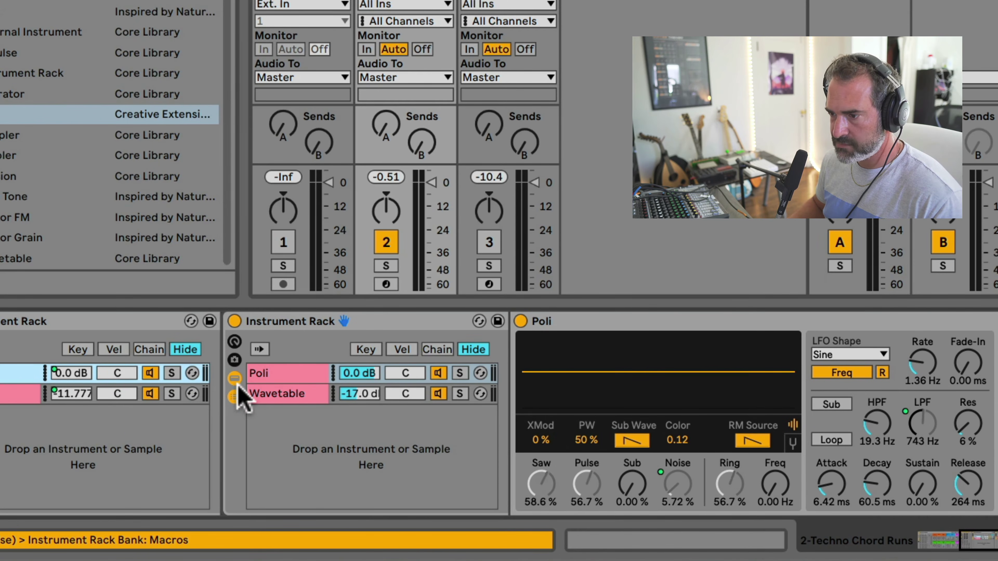
pyautogui.hscroll(10, 367, 363)
pyautogui.hscroll(4, 368, 372)
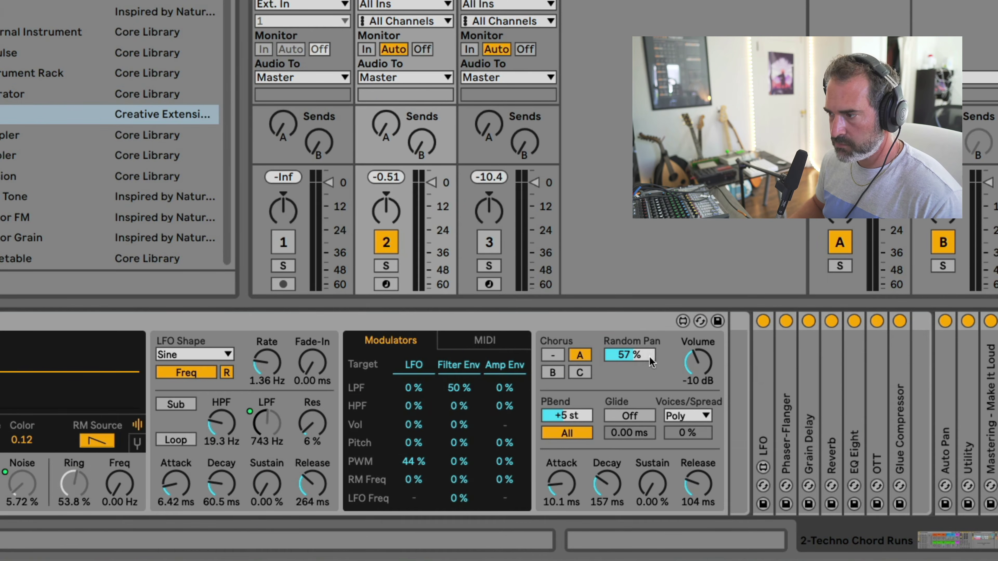
# Unfold the LFO and Phaser-Flanger devices after Poli one after the other, folding each again.
pyautogui.doubleClick(764, 377)
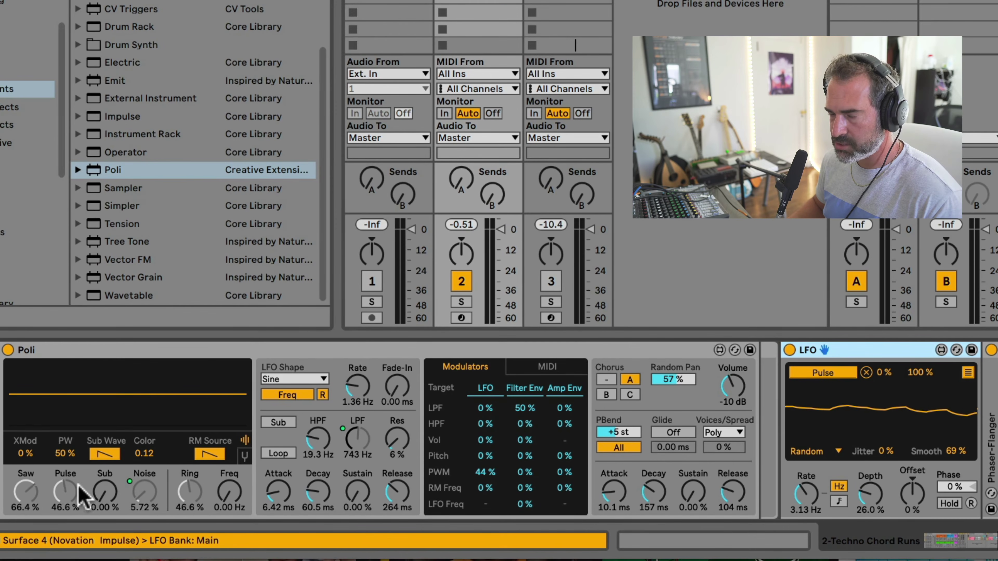
pyautogui.doubleClick(825, 349)
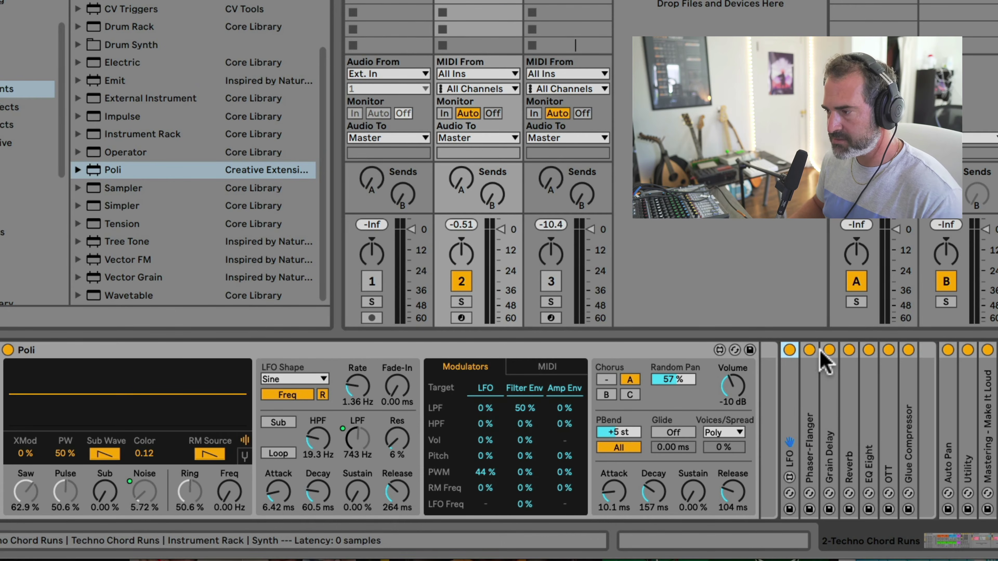
pyautogui.doubleClick(809, 395)
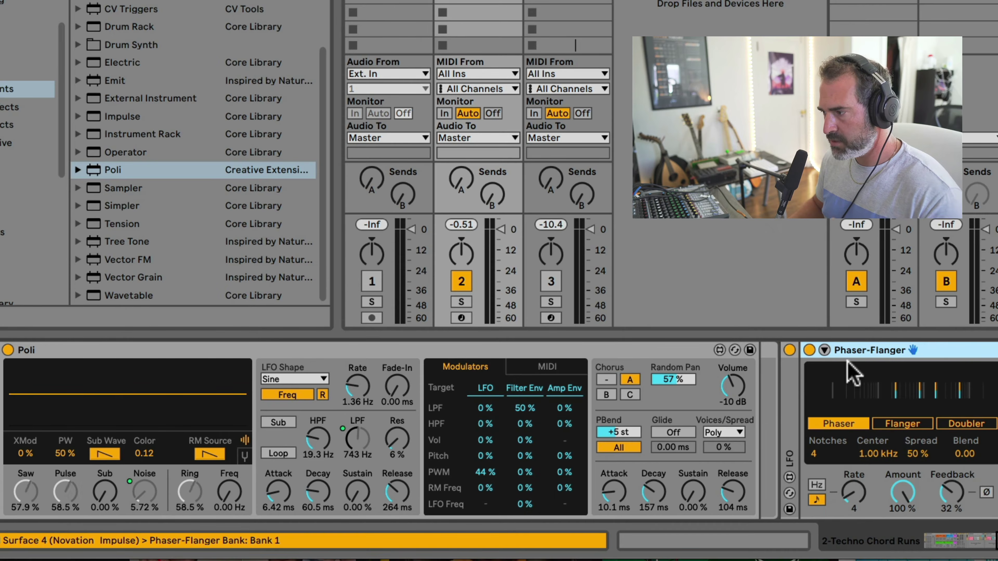
pyautogui.doubleClick(853, 356)
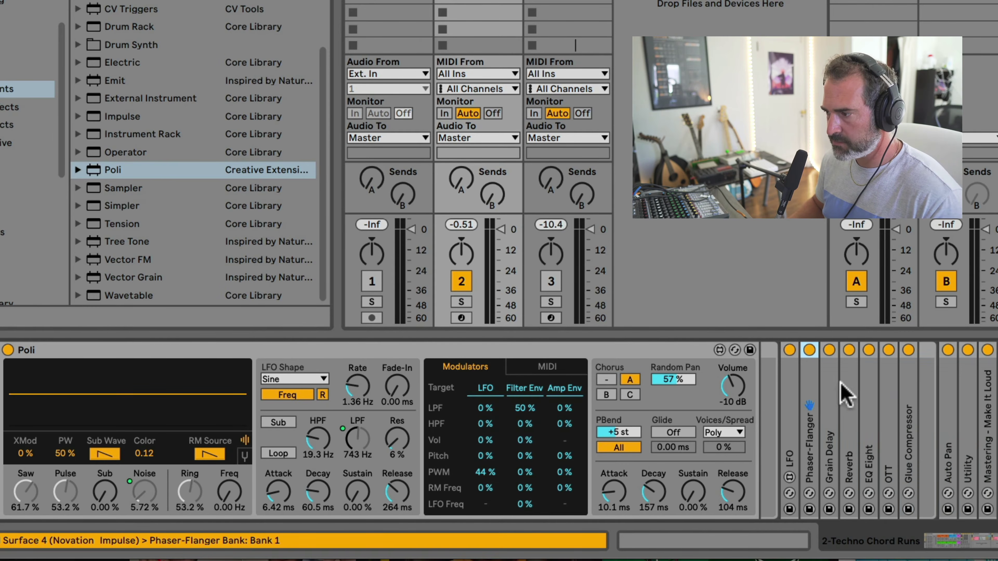
# Unfold the Grain Delay, vary the Grains macro and leave it at 18 %, and fold the delay again.
pyautogui.doubleClick(847, 405)
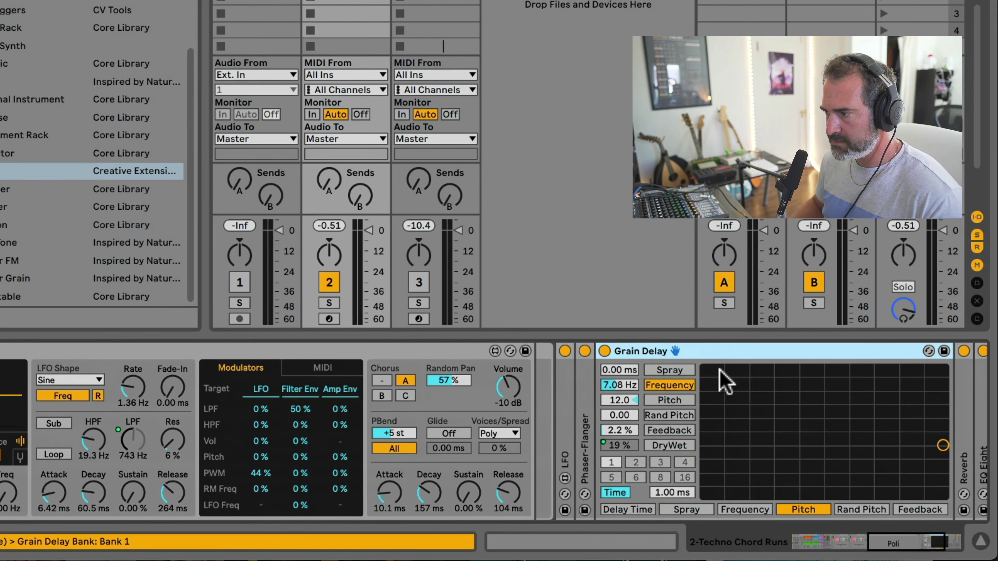
pyautogui.hscroll(-15, 725, 379)
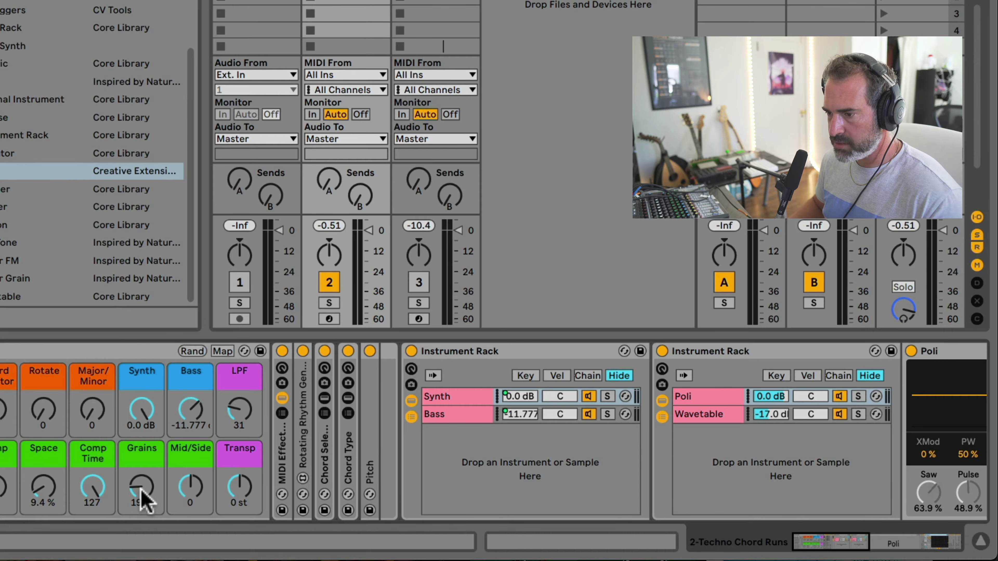
pyautogui.moveTo(141, 489)
pyautogui.mouseDown()
pyautogui.moveTo(142, 434)
pyautogui.moveTo(141, 500)
pyautogui.mouseUp()
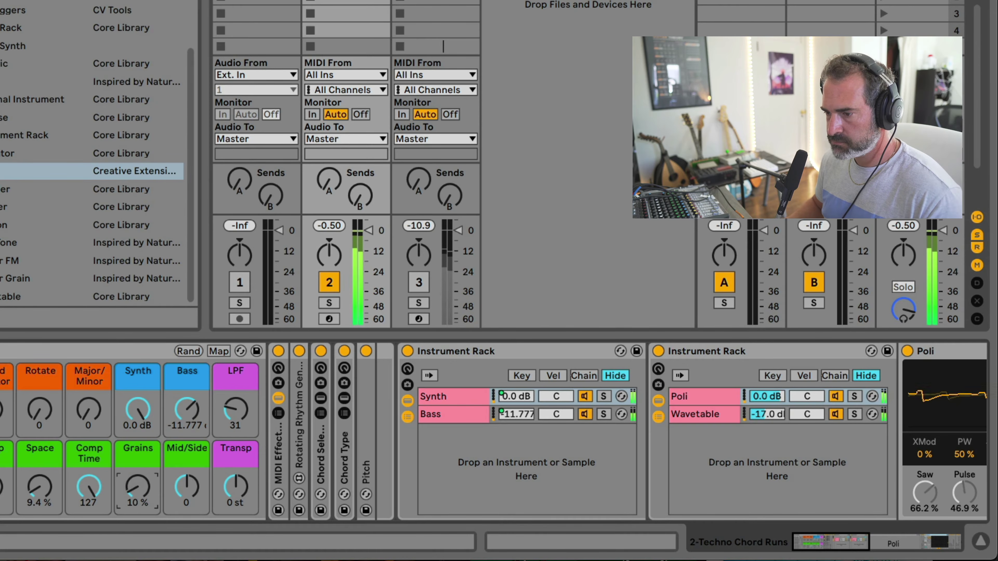
pyautogui.hscroll(15, 585, 425)
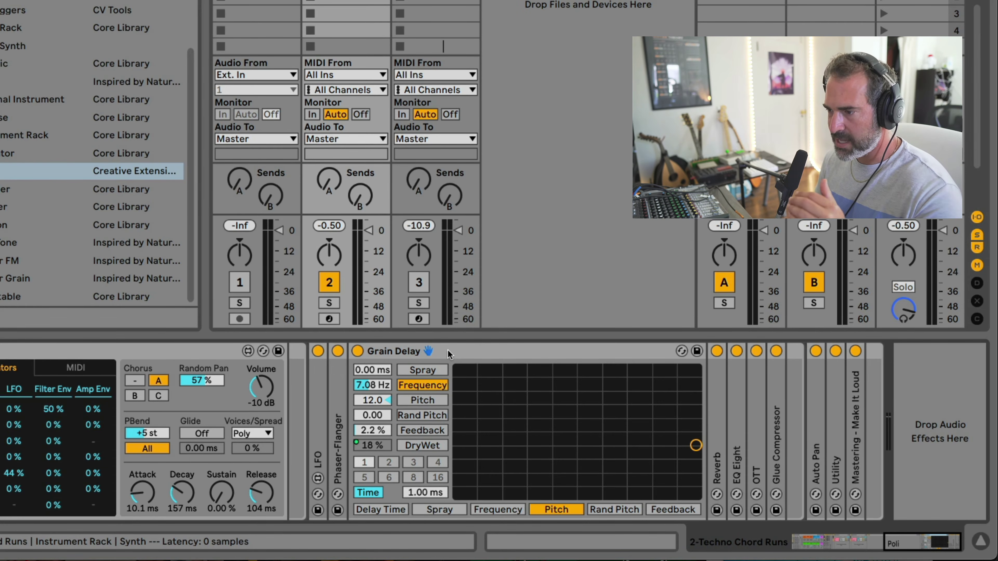
pyautogui.doubleClick(410, 350)
# Unfold the Reverb, raise the Space macro to 13 %, and fold the Reverb after checking its settings.
pyautogui.doubleClick(378, 408)
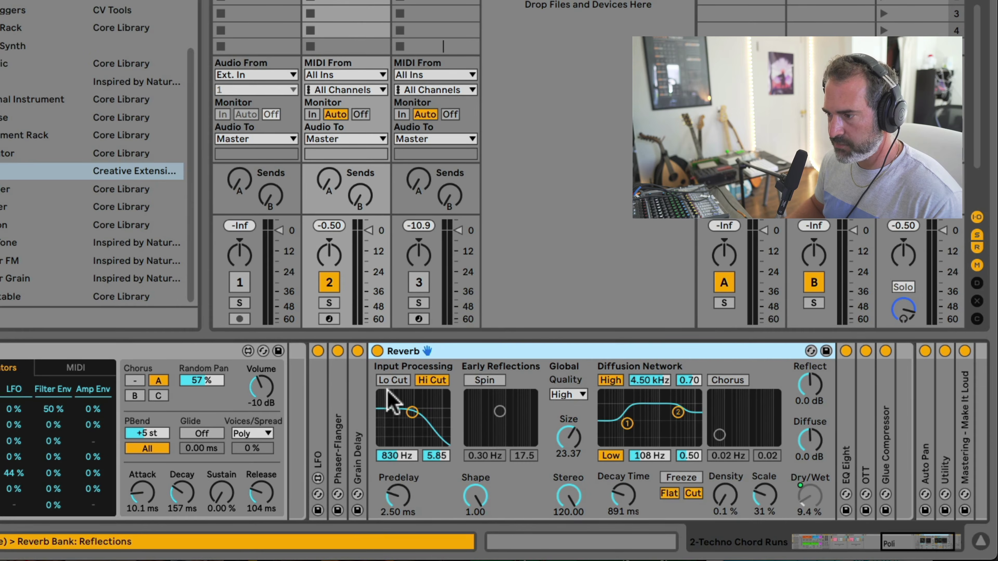
pyautogui.hscroll(-10, 456, 396)
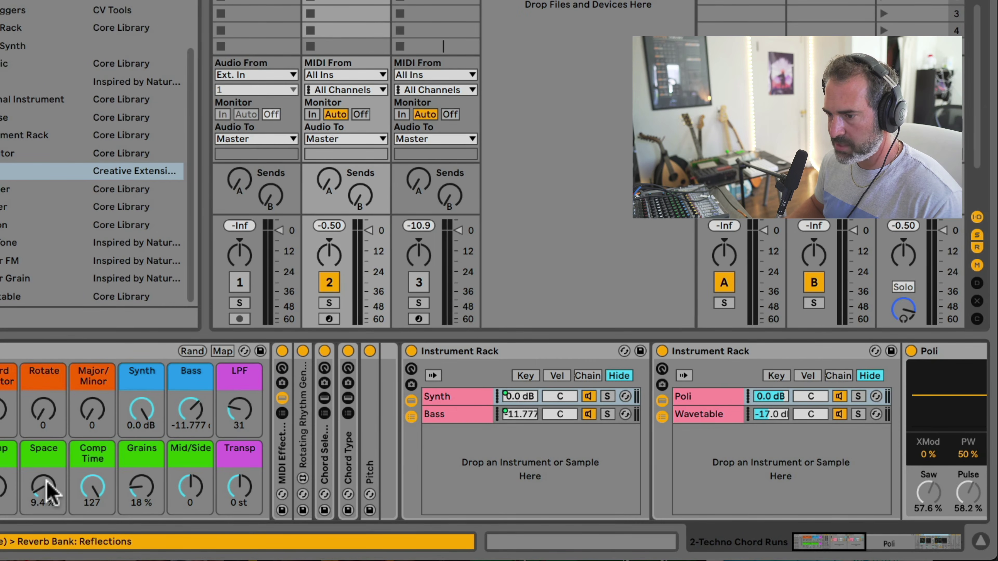
pyautogui.moveTo(48, 493)
pyautogui.mouseDown()
pyautogui.moveTo(48, 438)
pyautogui.moveTo(47, 491)
pyautogui.mouseUp()
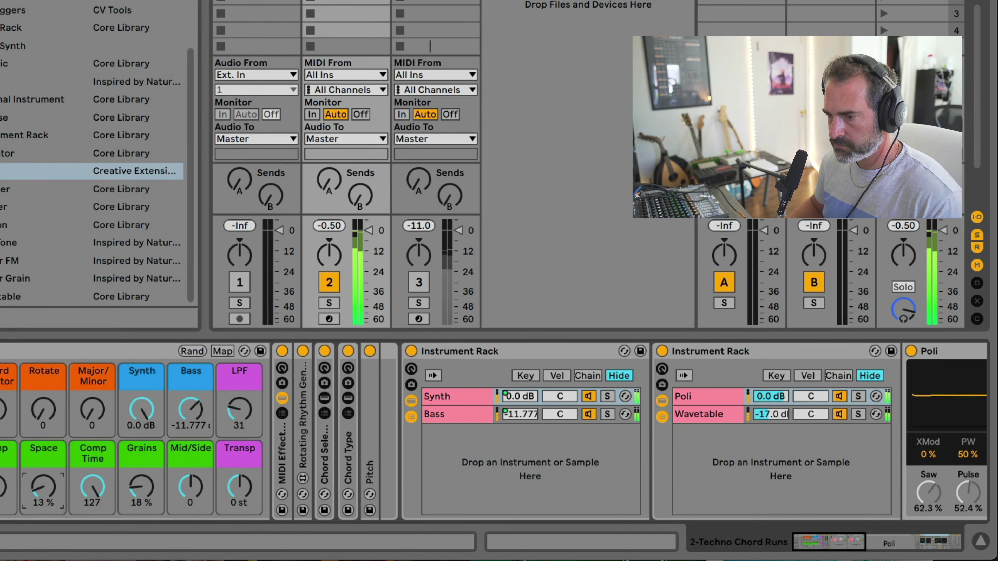
pyautogui.hscroll(10, 510, 405)
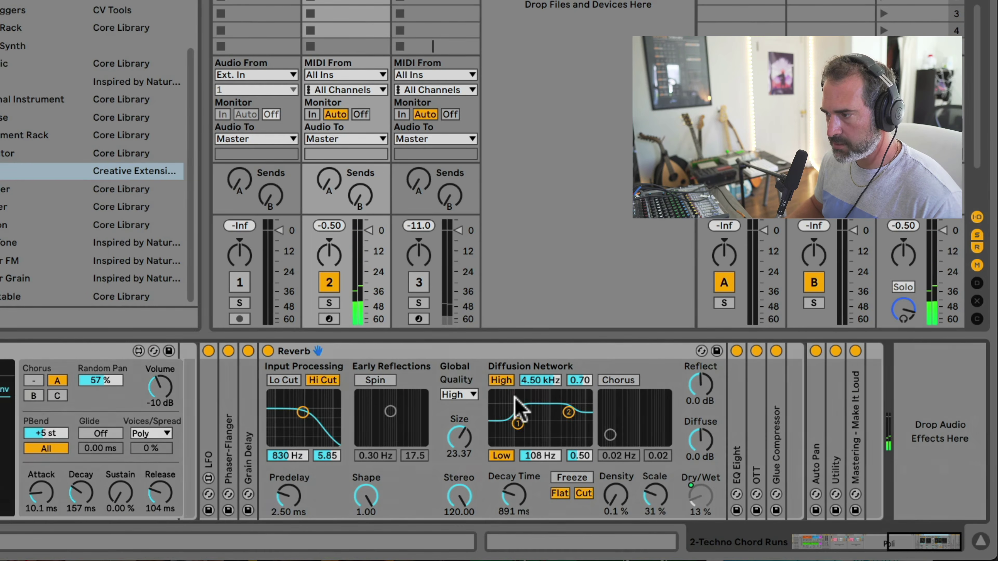
pyautogui.doubleClick(447, 350)
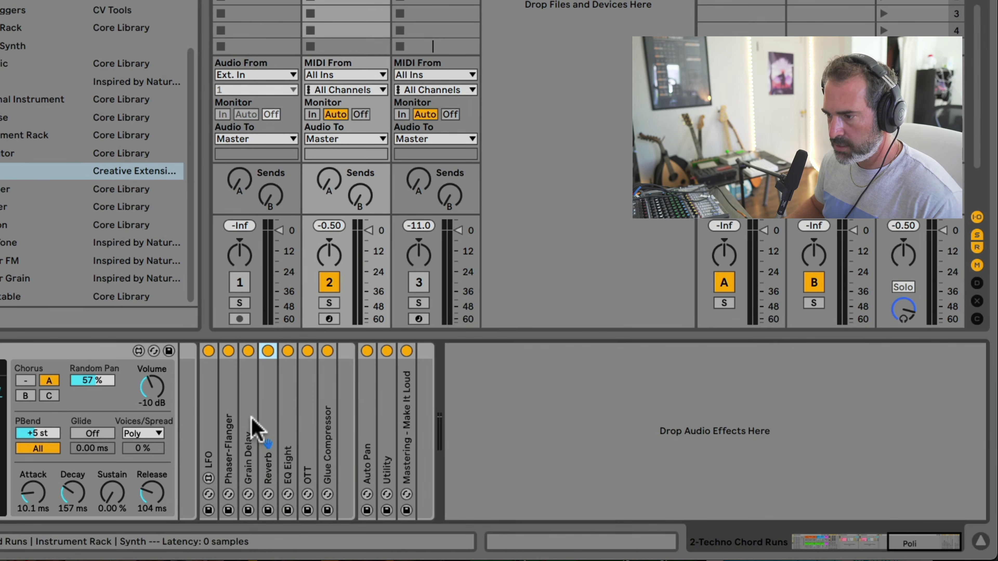
# Unfold the EQ Eight to examine its curve, fold it again, and unfold the OTT compressor.
pyautogui.doubleClick(287, 419)
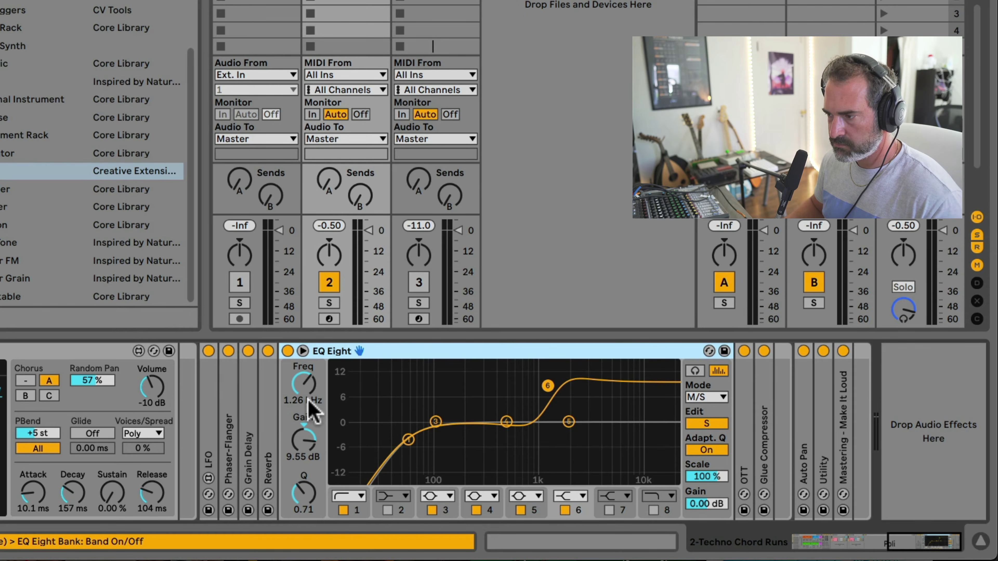
pyautogui.doubleClick(356, 351)
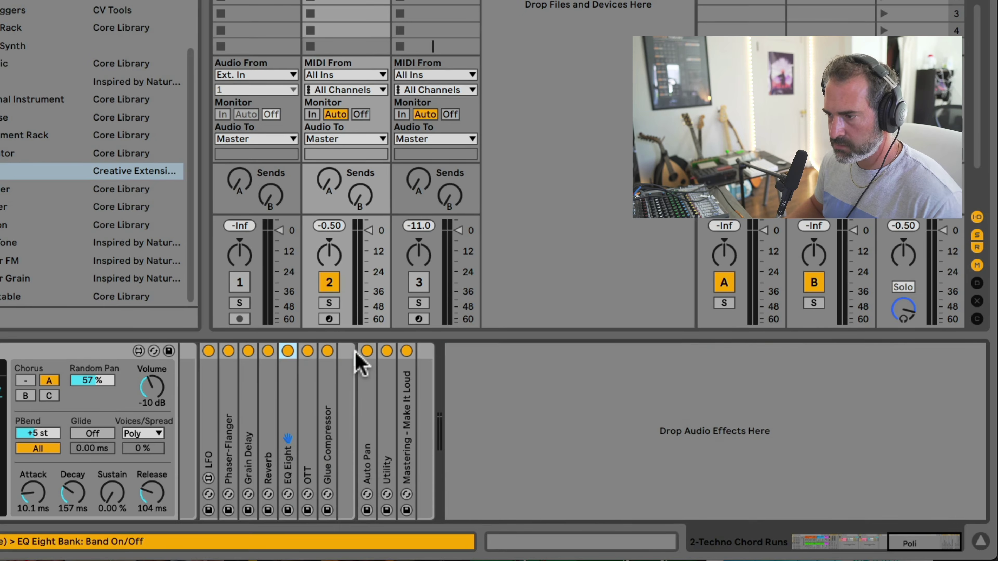
pyautogui.doubleClick(310, 419)
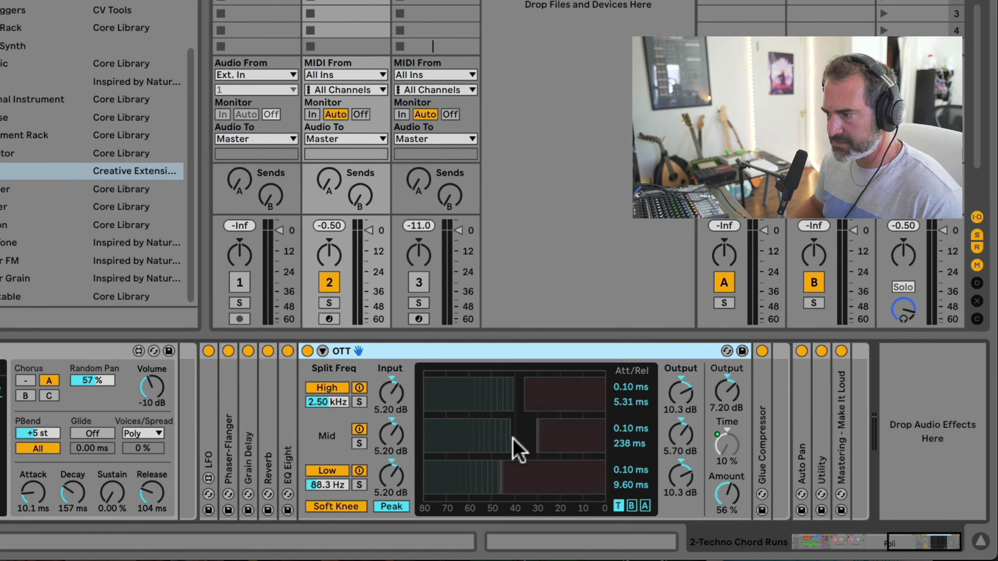
# Vary the LPF and Comp Time macros to hear the OTT's effect, leaving LPF at 1 and Comp Time at 127.
pyautogui.hscroll(-15, 443, 428)
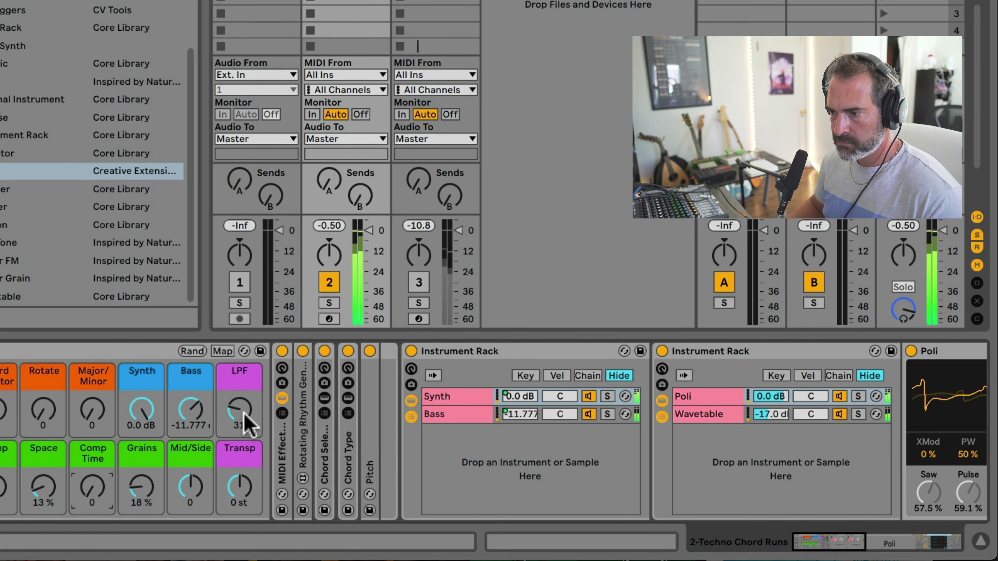
pyautogui.moveTo(240, 411)
pyautogui.mouseDown()
pyautogui.moveTo(240, 379)
pyautogui.moveTo(240, 431)
pyautogui.mouseUp()
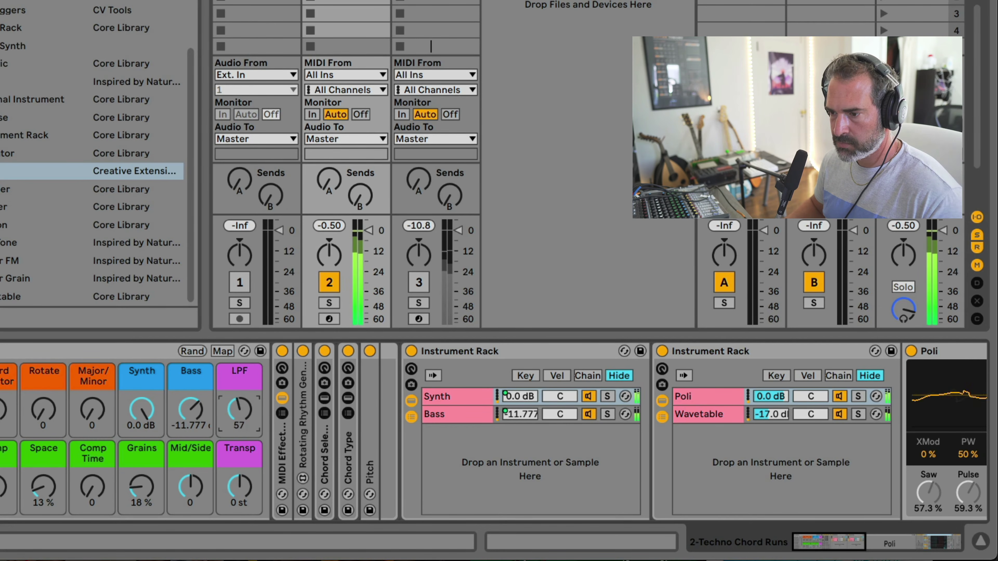
pyautogui.moveTo(91, 488); pyautogui.dragTo(92, 435)
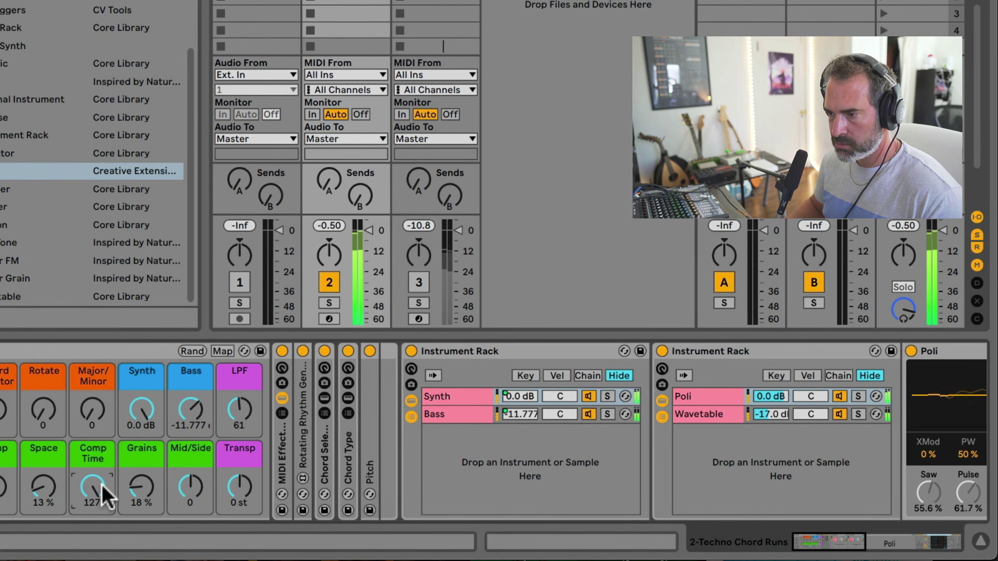
pyautogui.moveTo(239, 411); pyautogui.dragTo(239, 434)
pyautogui.moveTo(92, 487); pyautogui.dragTo(92, 537)
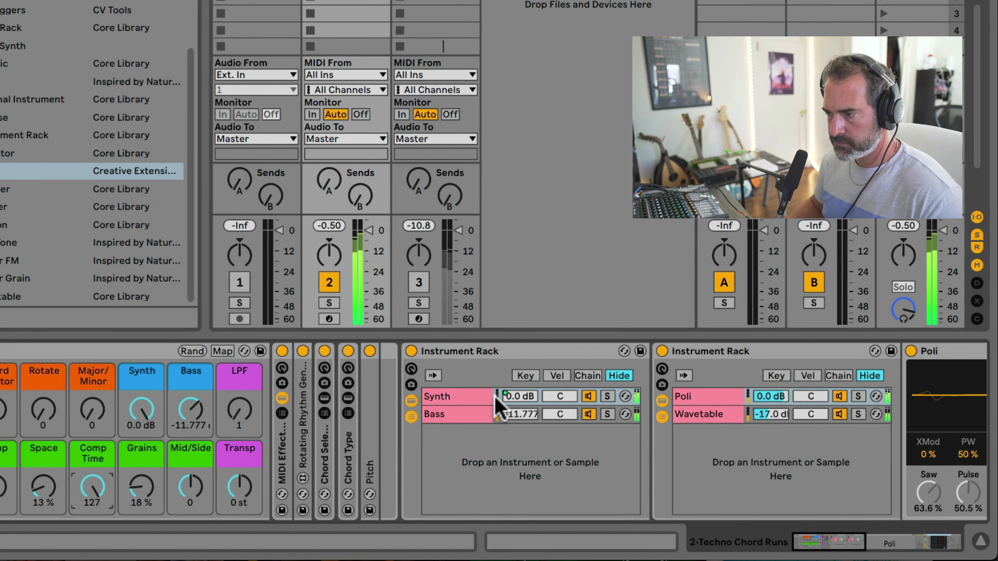
# Fold the OTT, and unfold the Glue Compressor to check its settings before folding it again.
pyautogui.hscroll(10, 482, 408)
pyautogui.doubleClick(528, 352)
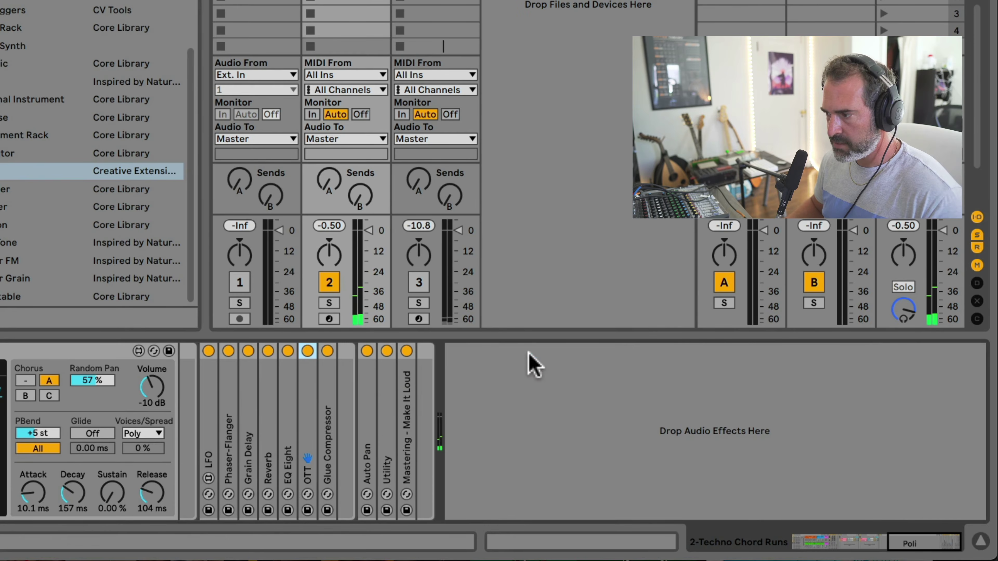
pyautogui.doubleClick(324, 405)
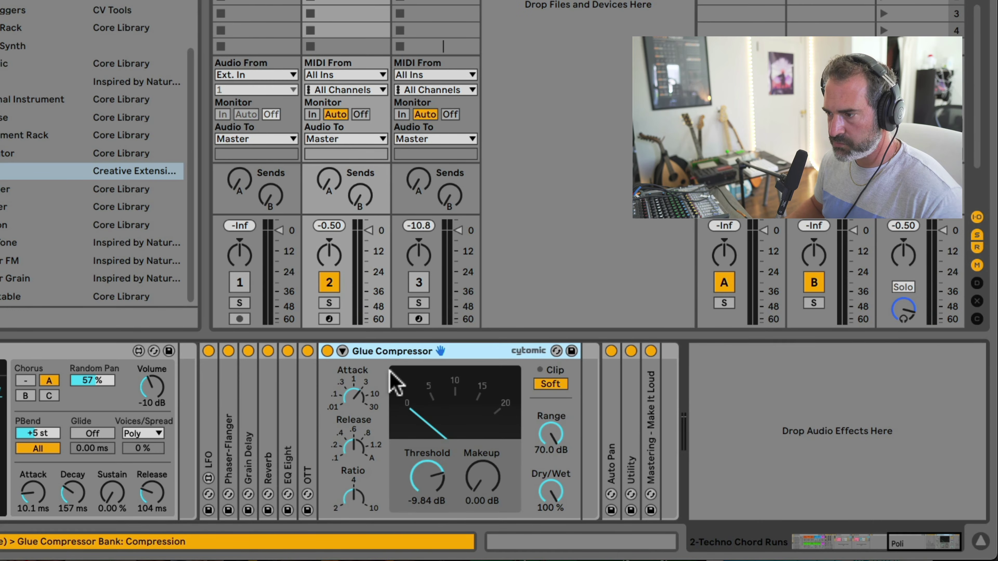
pyautogui.doubleClick(382, 354)
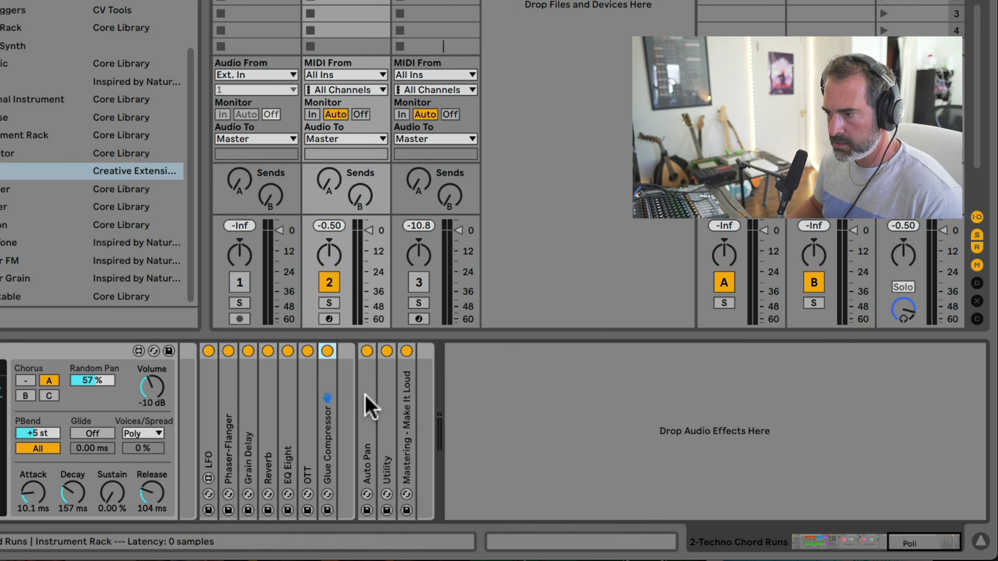
# Unfold the Auto Pan, vary the Pump macro during playback with LPF at 44, return Pump to 0, and fold the Auto Pan.
pyautogui.doubleClick(365, 407)
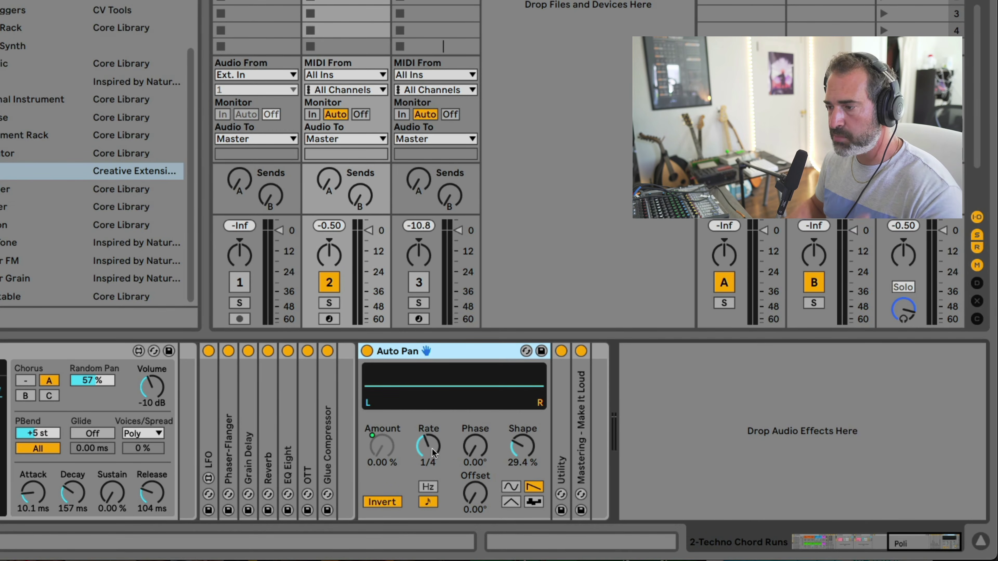
pyautogui.hscroll(-10, 428, 448)
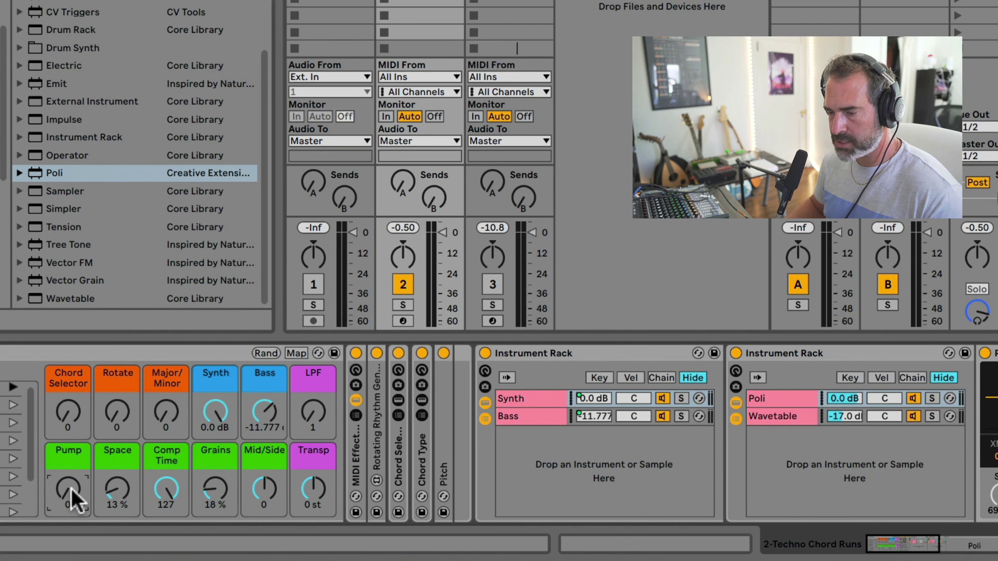
pyautogui.press('space')
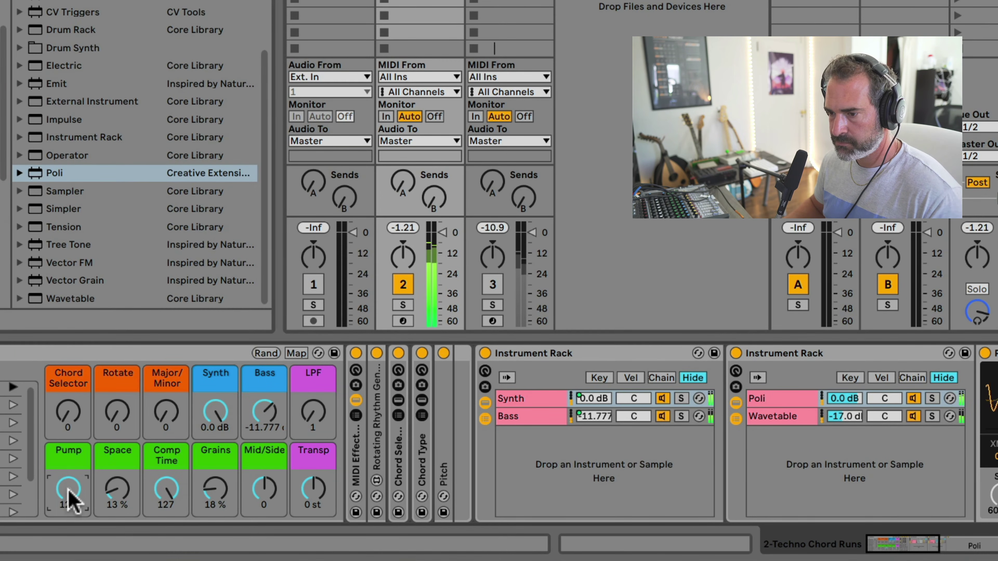
pyautogui.hscroll(1, 69, 496)
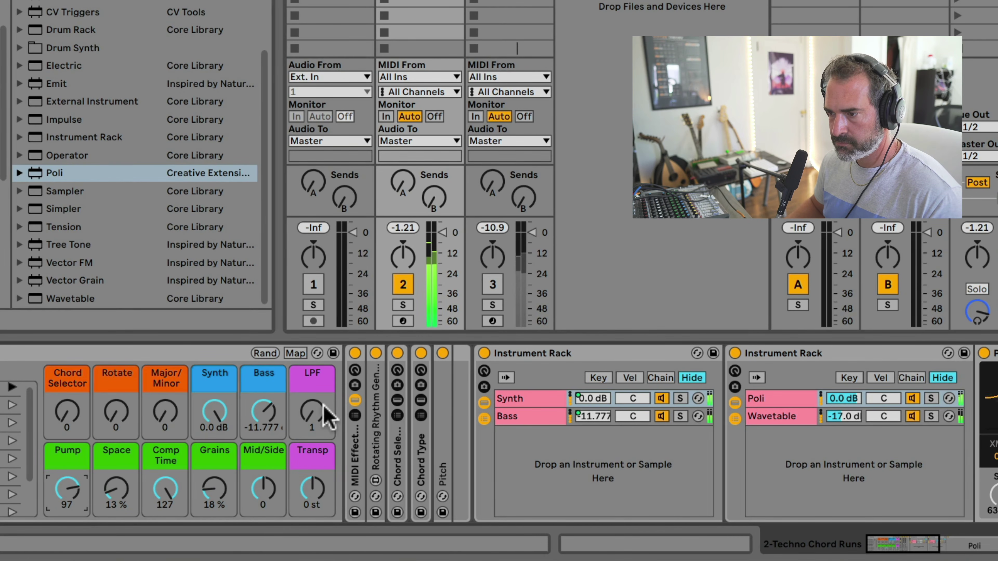
pyautogui.moveTo(312, 413); pyautogui.dragTo(312, 410)
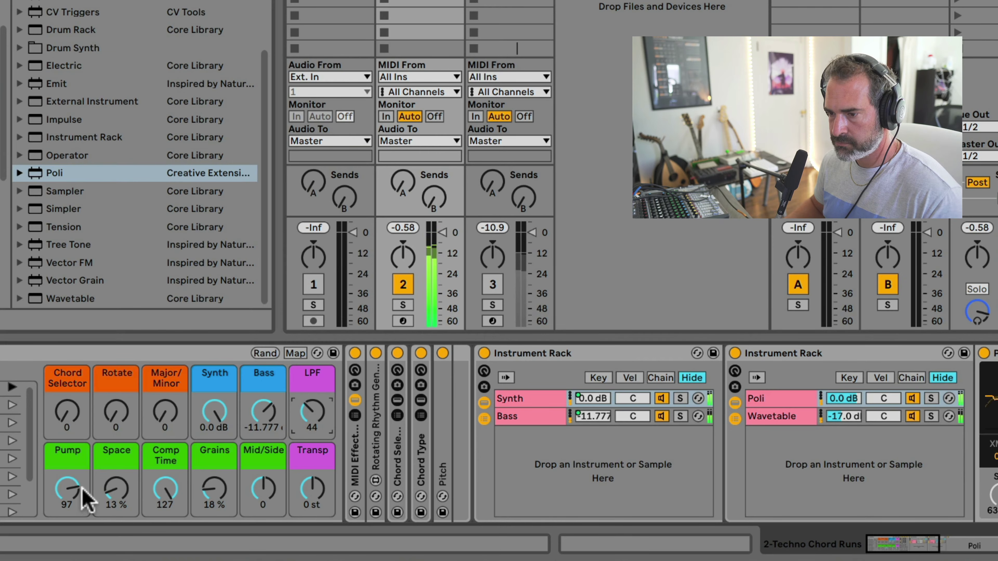
pyautogui.hscroll(15, 330, 416)
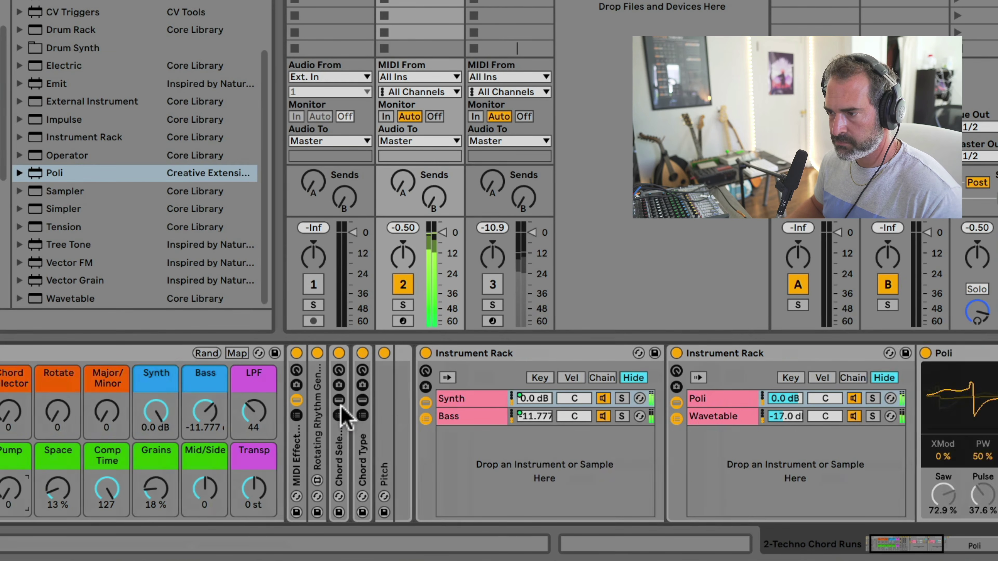
pyautogui.doubleClick(601, 352)
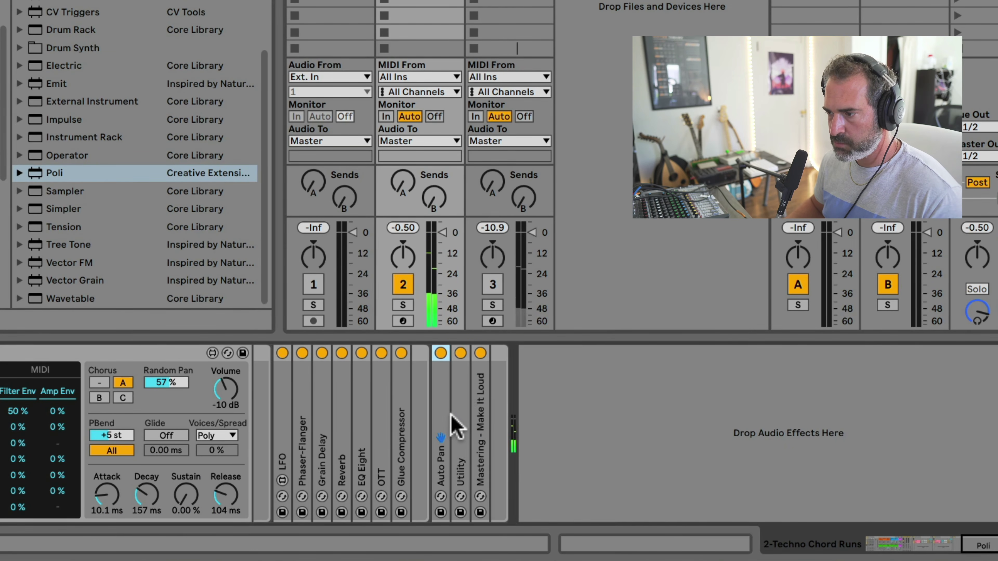
# Examine the Utility while varying the Mid/Side macro and returning it to 0, and inspect the Mastering - Make It Loud device, folding both.
pyautogui.doubleClick(457, 421)
pyautogui.hscroll(-15, 480, 443)
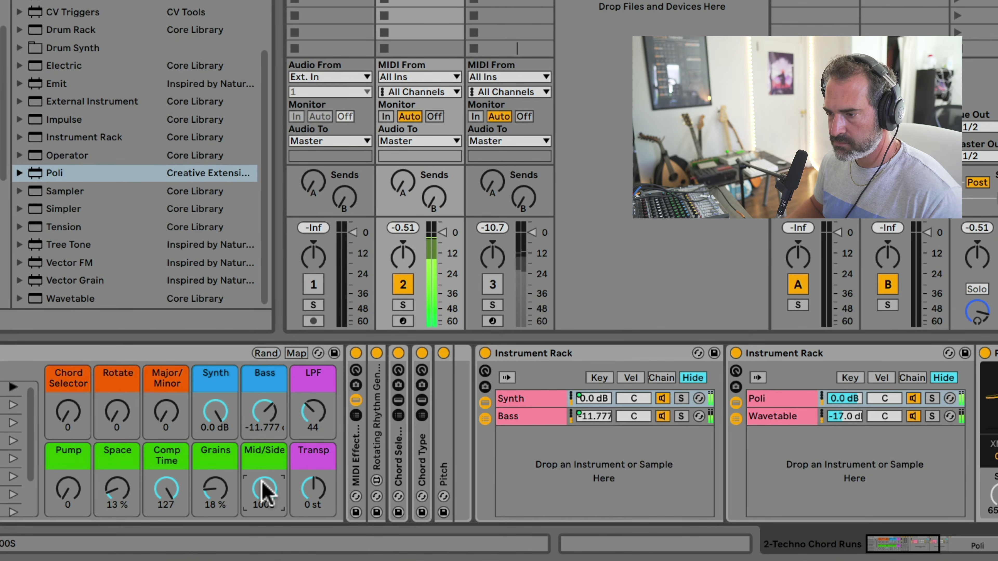
pyautogui.hscroll(15, 367, 461)
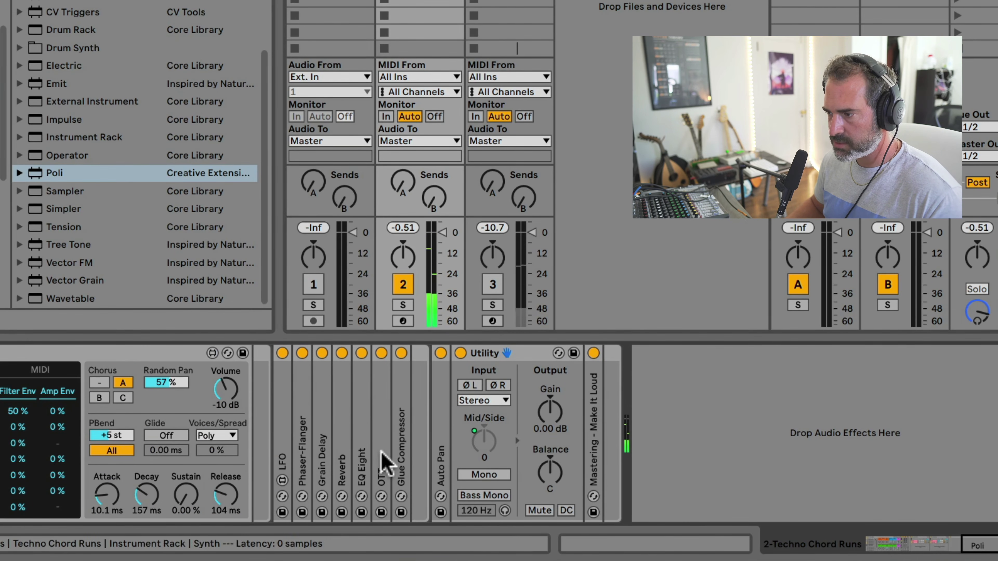
pyautogui.doubleClick(473, 356)
pyautogui.doubleClick(474, 390)
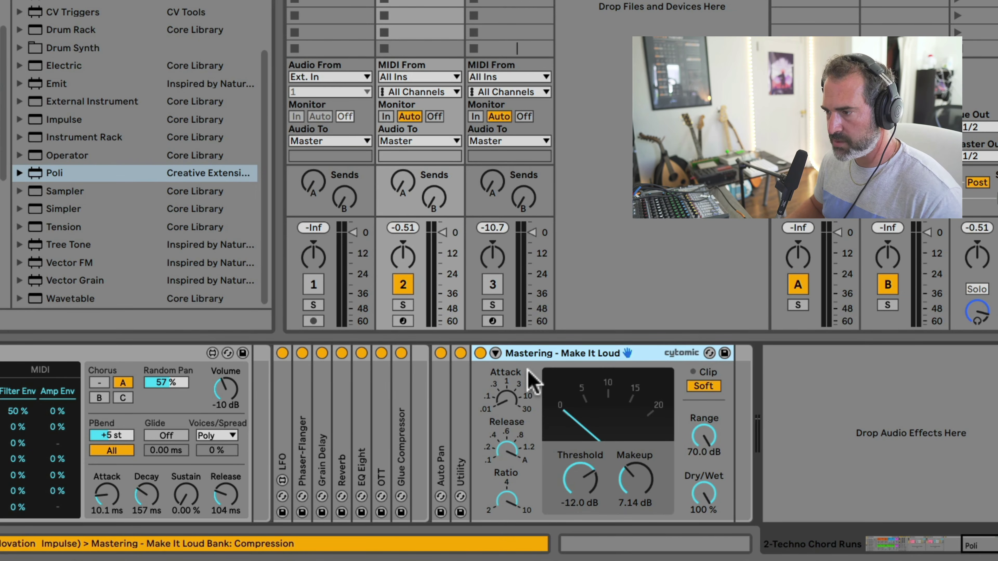
pyautogui.doubleClick(537, 355)
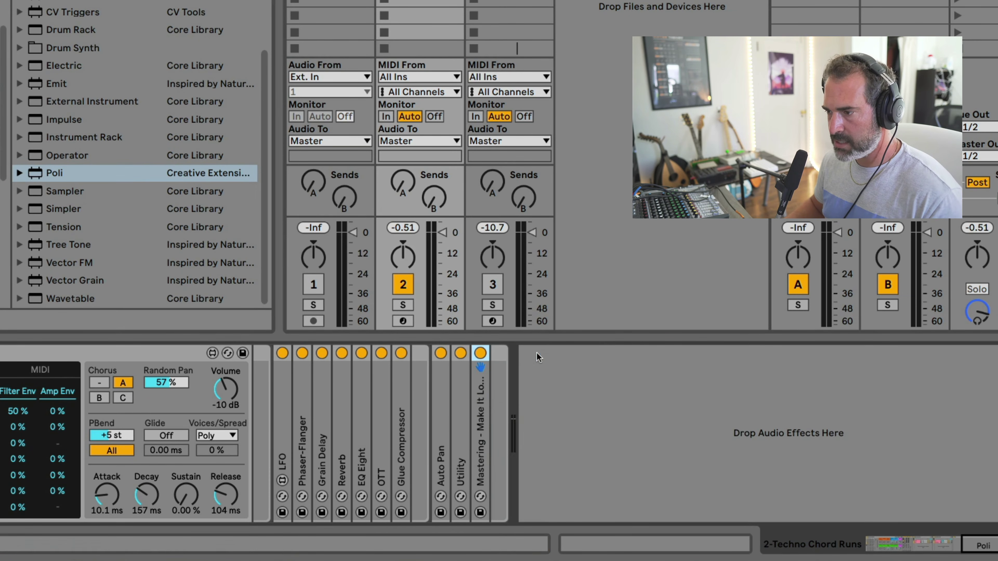
# Collapse the nested Instrument Rack that holds the Synth and Bass chains.
pyautogui.hscroll(-10, 461, 393)
pyautogui.hscroll(-10, 460, 398)
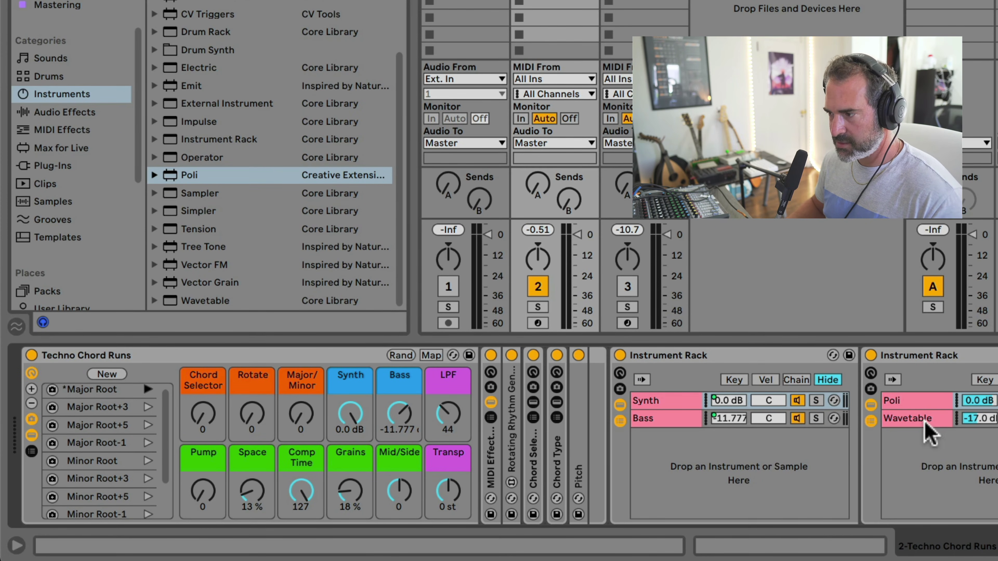
pyautogui.click(619, 420)
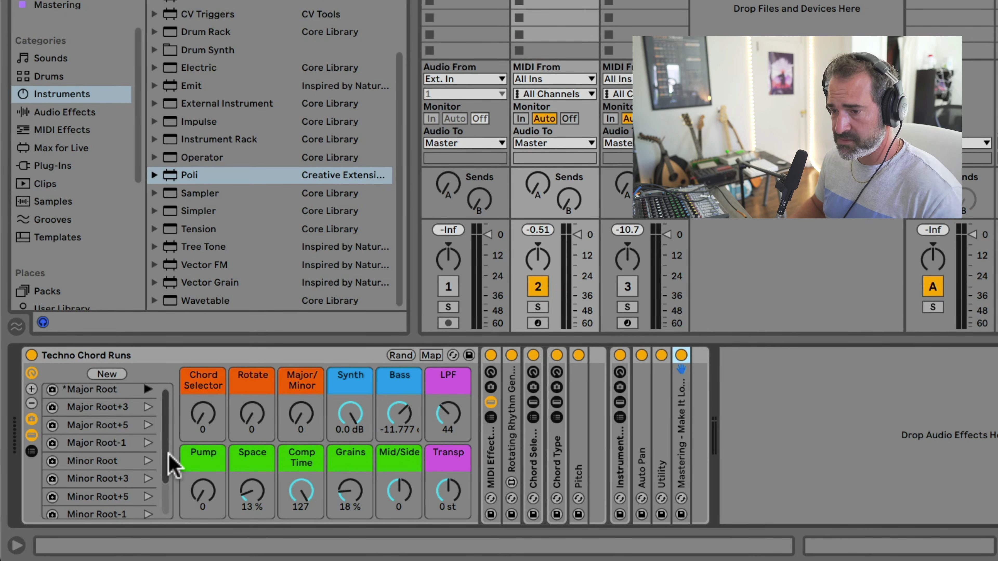
# Audition the macro variations, including Minor Root+3, Major Root+5 and Minor Root-1, recall Major Root, and hide the devices of the Techno Chord Runs rack.
pyautogui.scroll(-3, 151, 427)
pyautogui.scroll(3, 136, 438)
pyautogui.scroll(-3, 128, 430)
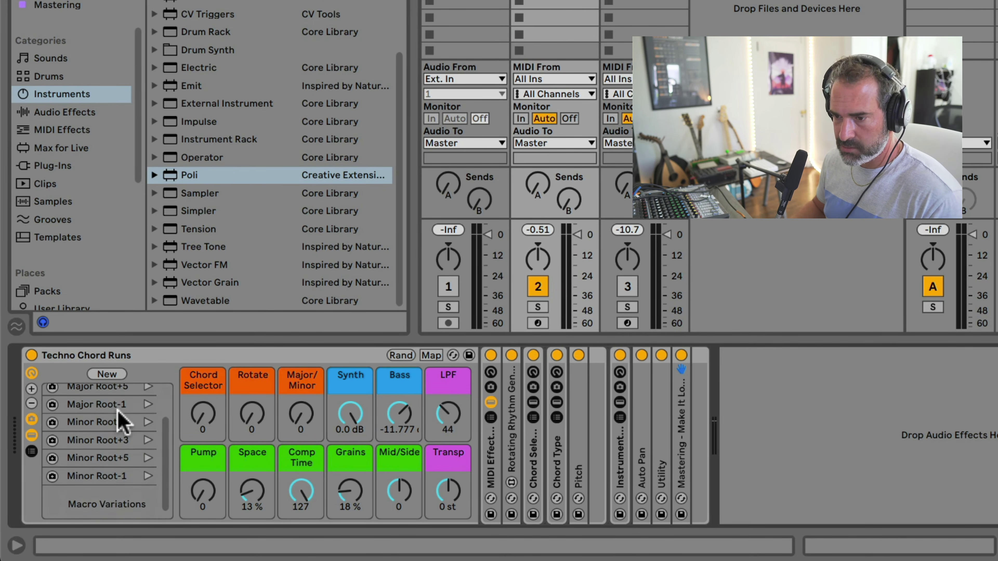
pyautogui.scroll(3, 122, 416)
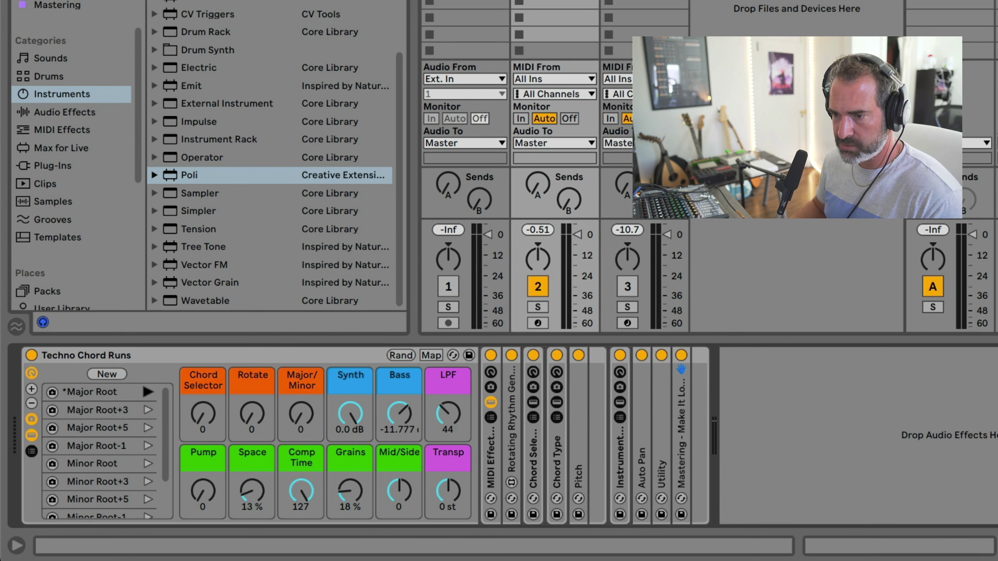
pyautogui.click(146, 394)
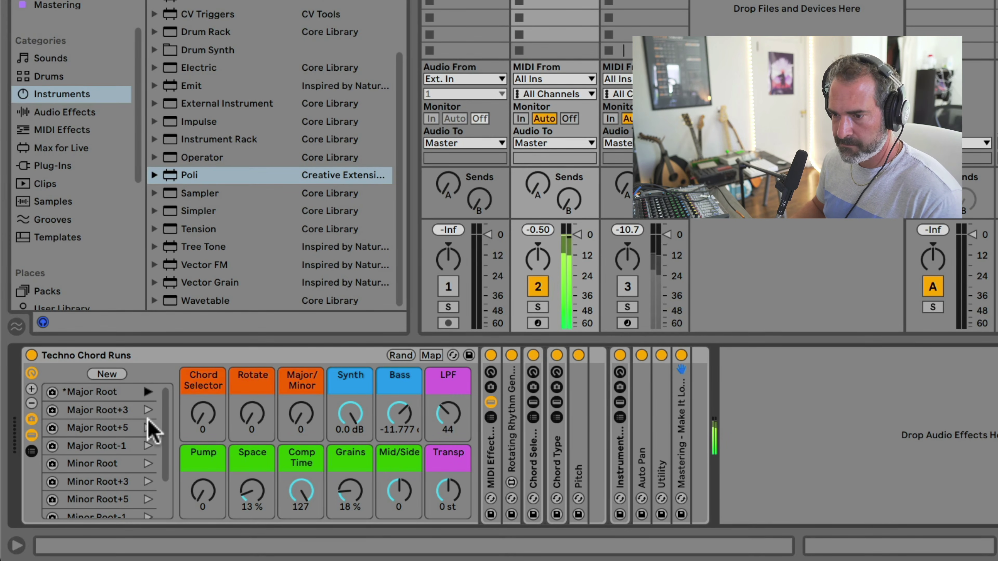
pyautogui.click(147, 481)
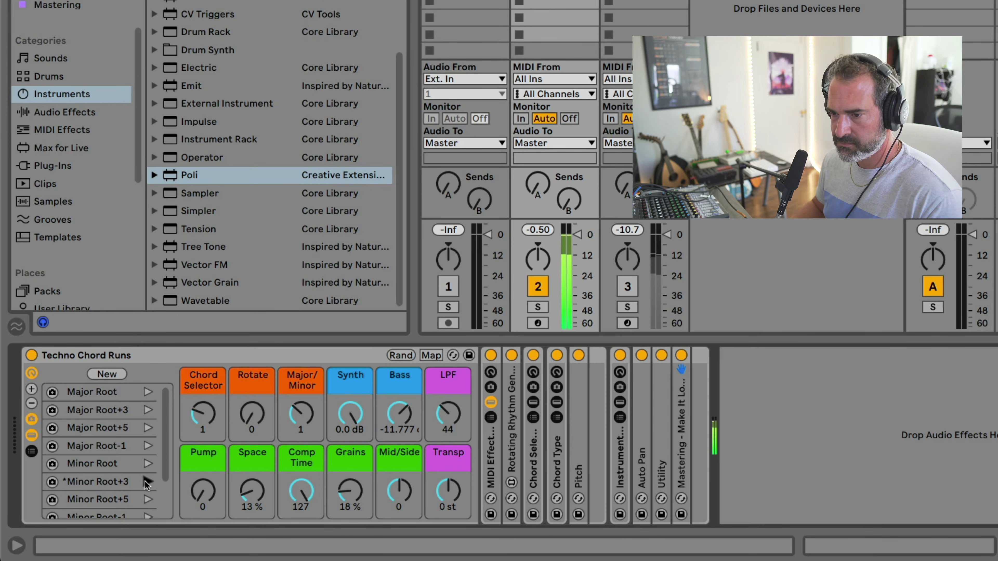
pyautogui.click(149, 427)
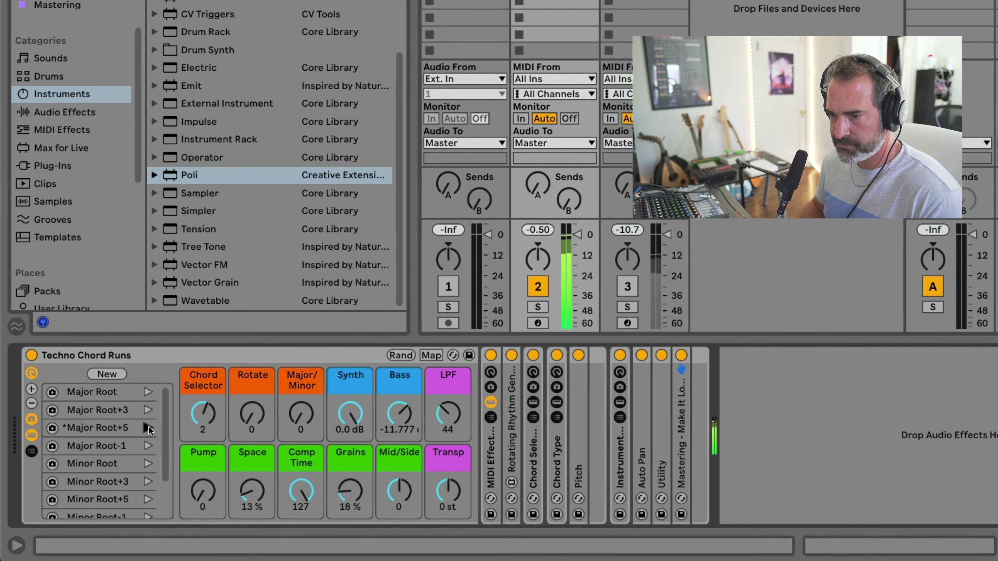
pyautogui.scroll(-3, 150, 444)
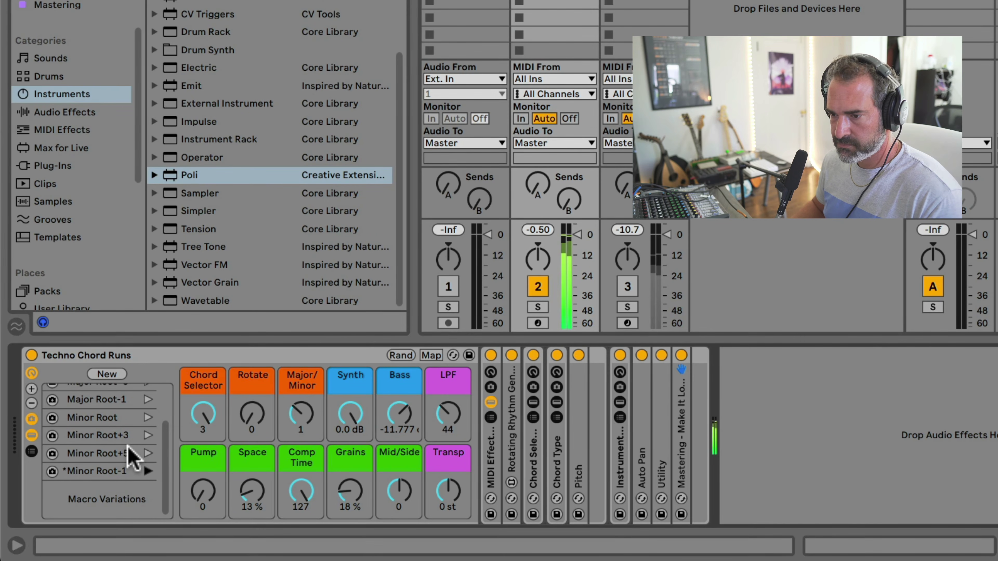
pyautogui.scroll(3, 129, 454)
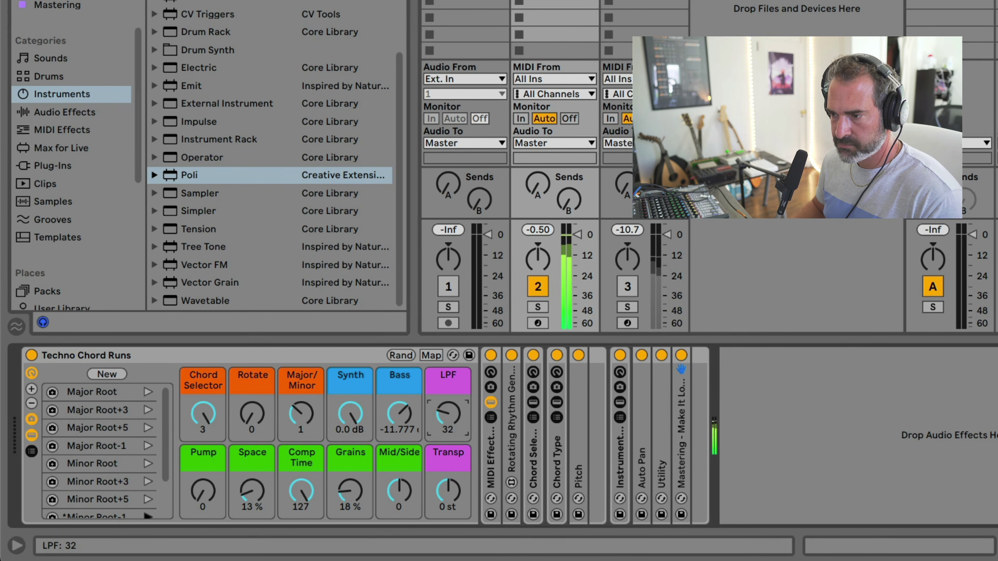
pyautogui.click(148, 391)
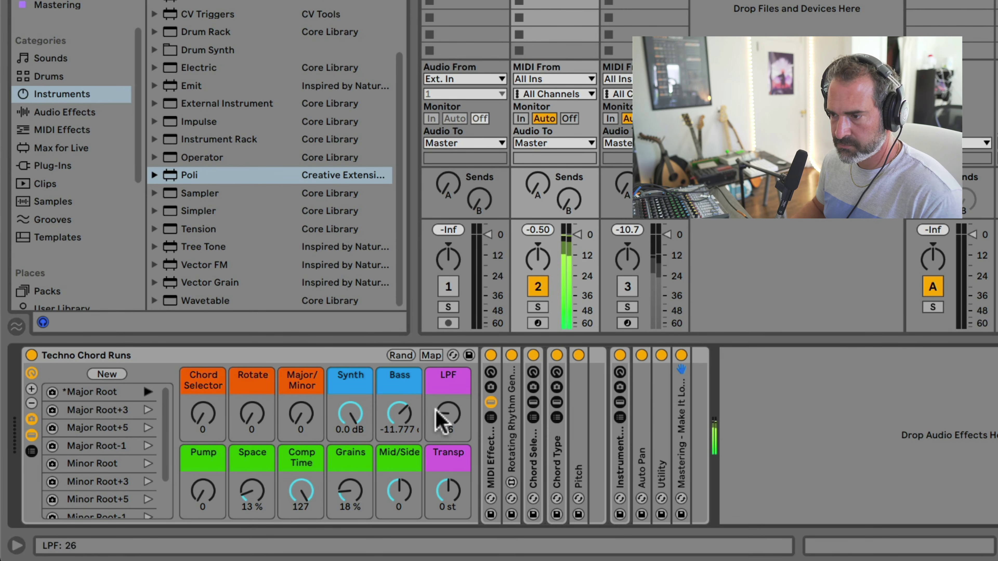
pyautogui.click(31, 435)
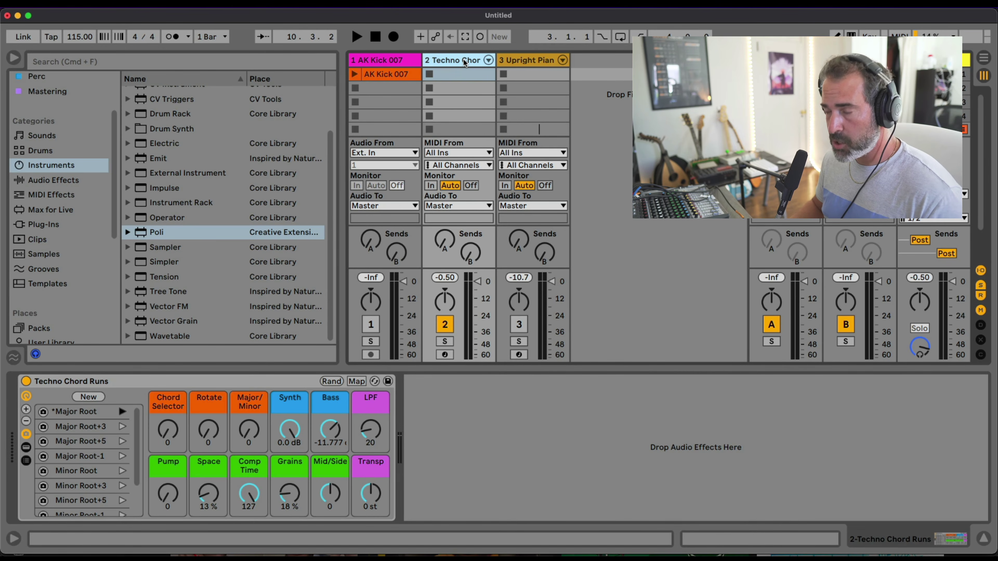
# Insert a MIDI track after the Techno Chord Runs track and set its MIDI input to 2-Techno Chord Runs.
pyautogui.press('super+shift+t')
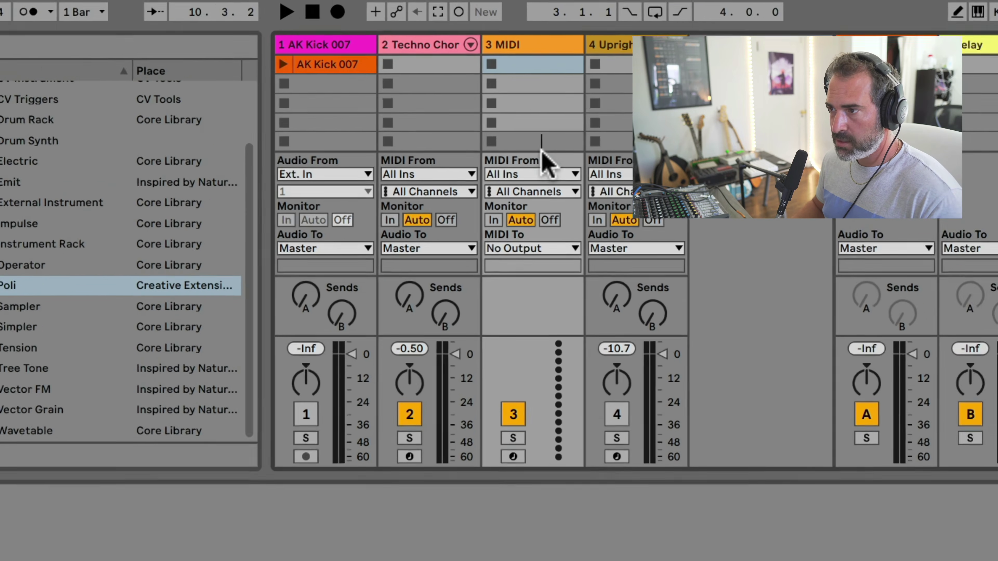
pyautogui.click(532, 152)
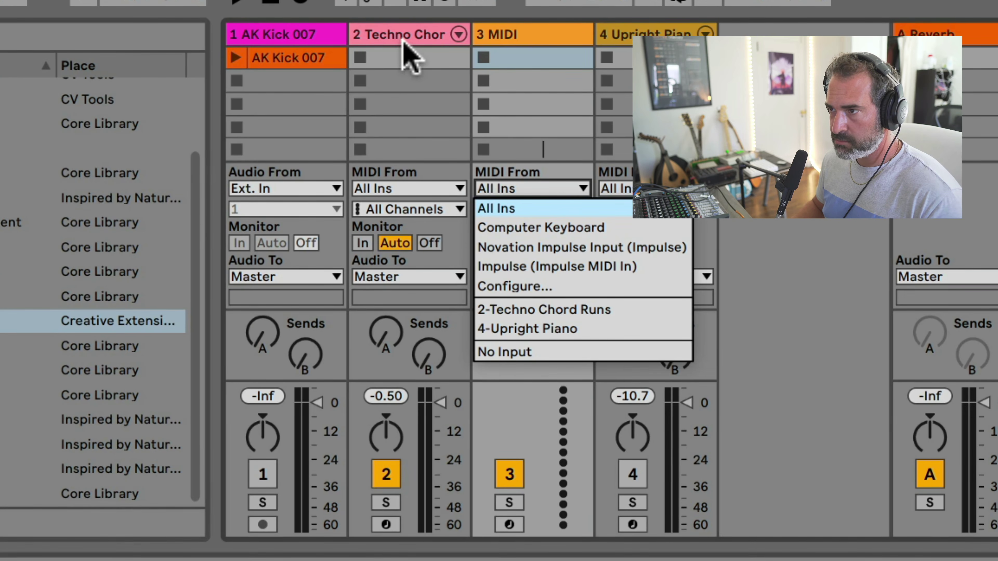
pyautogui.click(535, 305)
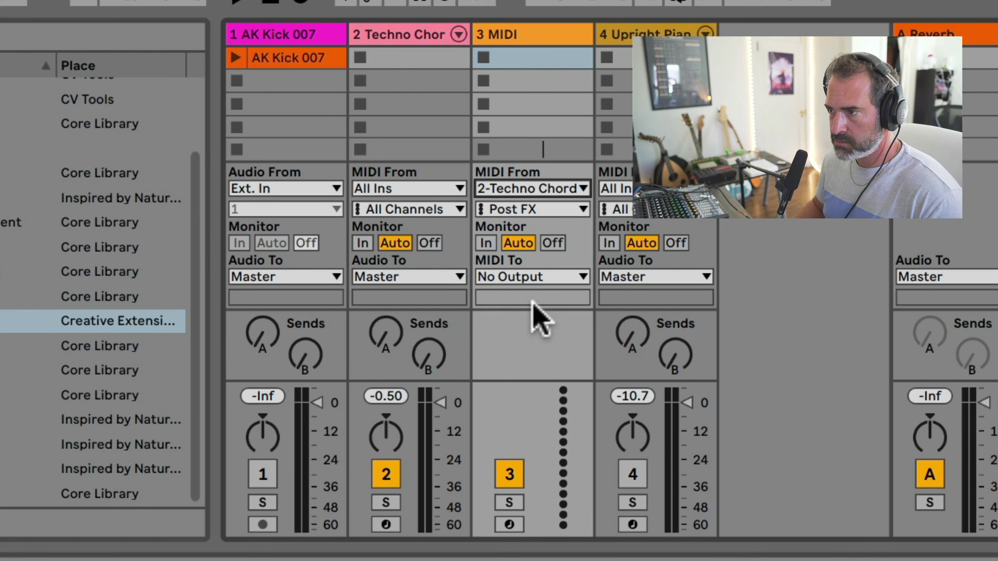
# Set the new track's input tap to Techno Chord Runs | Instrument Rack | MIDI Effect Rack | Chain | Post FX and arm it for recording.
pyautogui.click(531, 209)
pyautogui.click(531, 209)
pyautogui.click(525, 208)
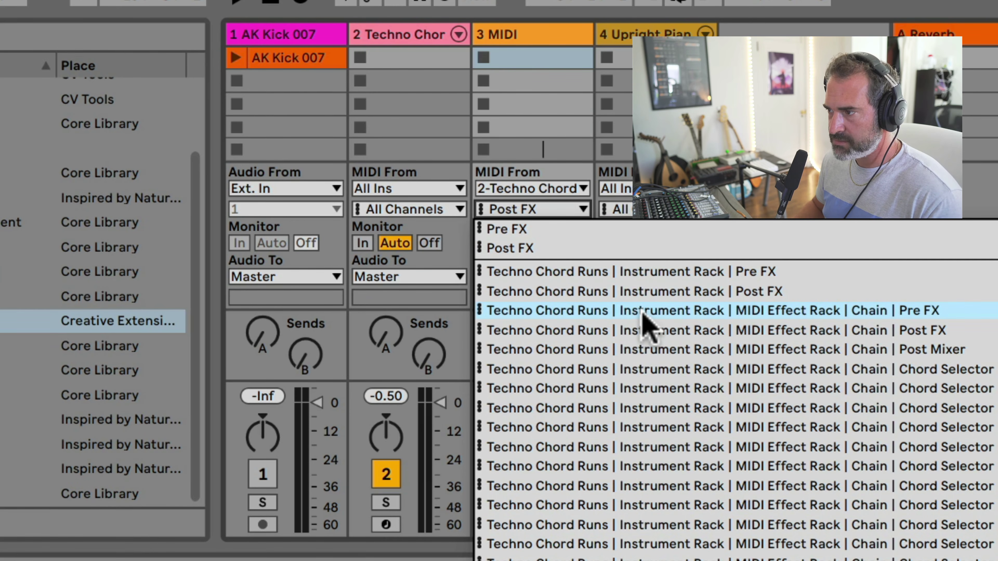
pyautogui.click(633, 330)
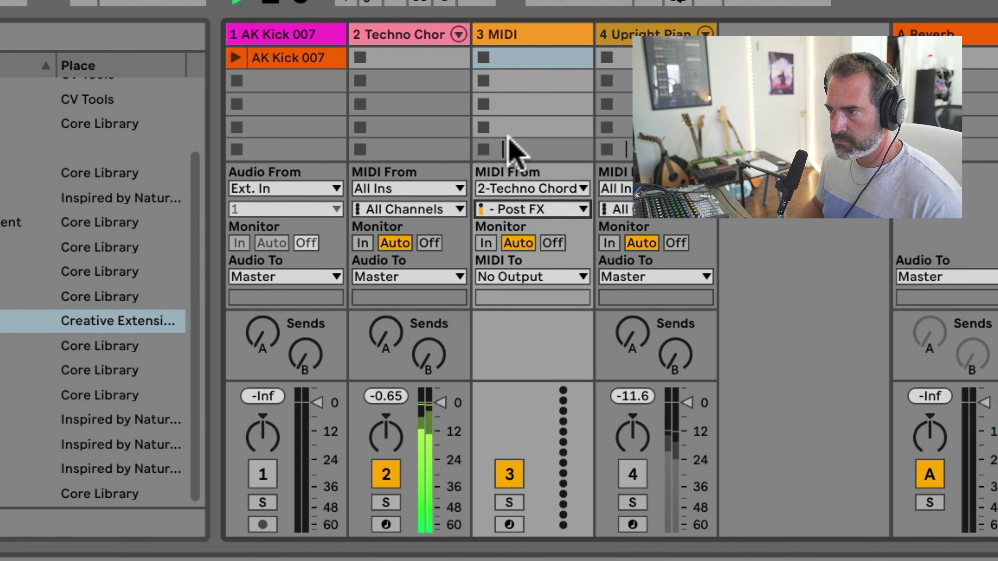
pyautogui.click(509, 524)
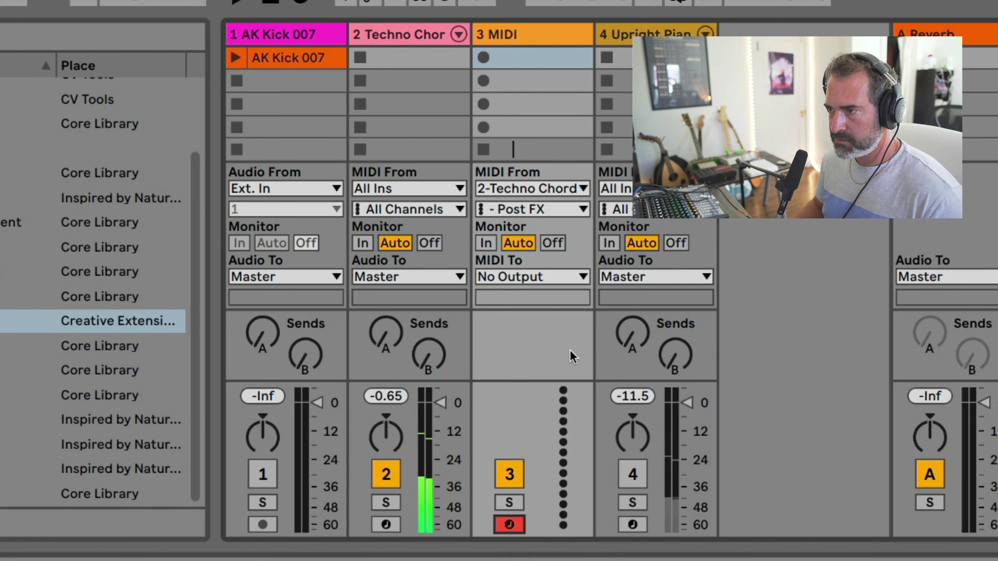
# Start recording a clip in the MIDI track's first slot and recall the rack's Major Root+3 variation while viewing the incoming notes.
pyautogui.click(484, 58)
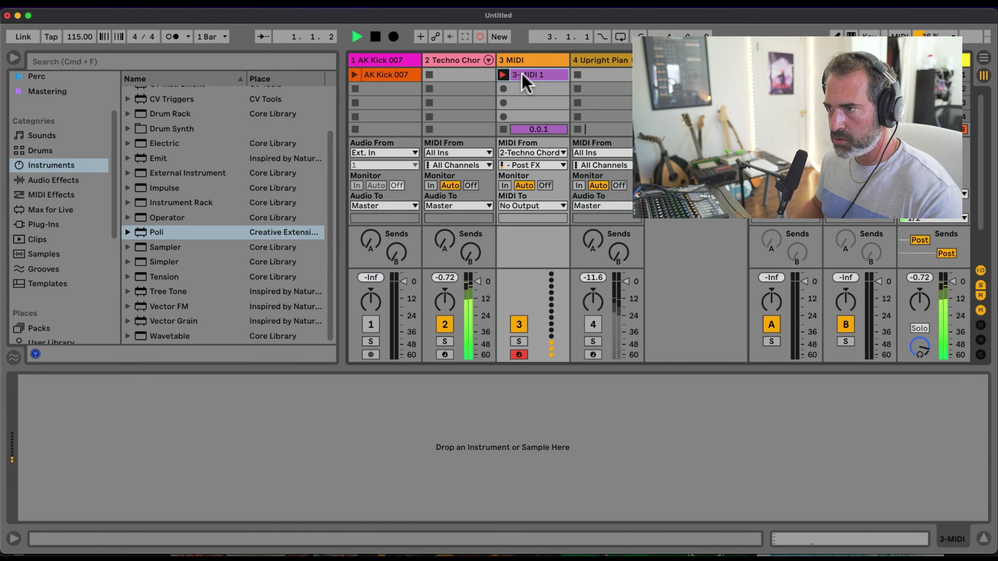
pyautogui.click(517, 58)
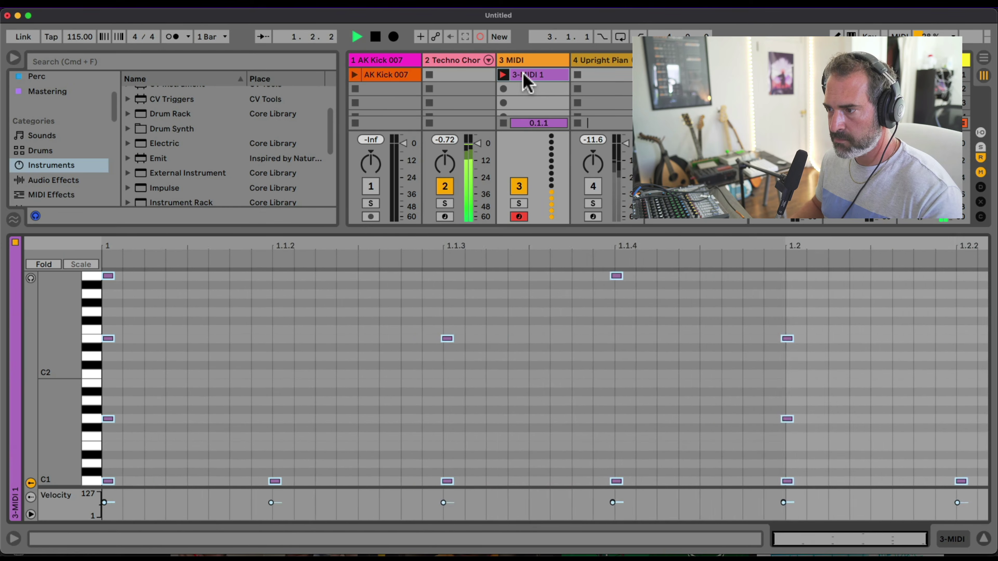
pyautogui.doubleClick(456, 55)
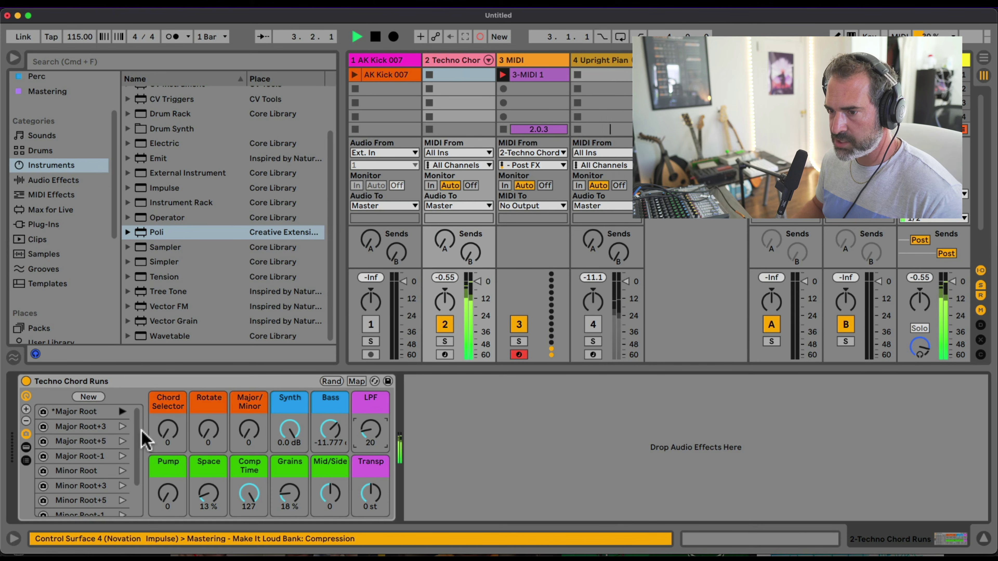
pyautogui.click(534, 77)
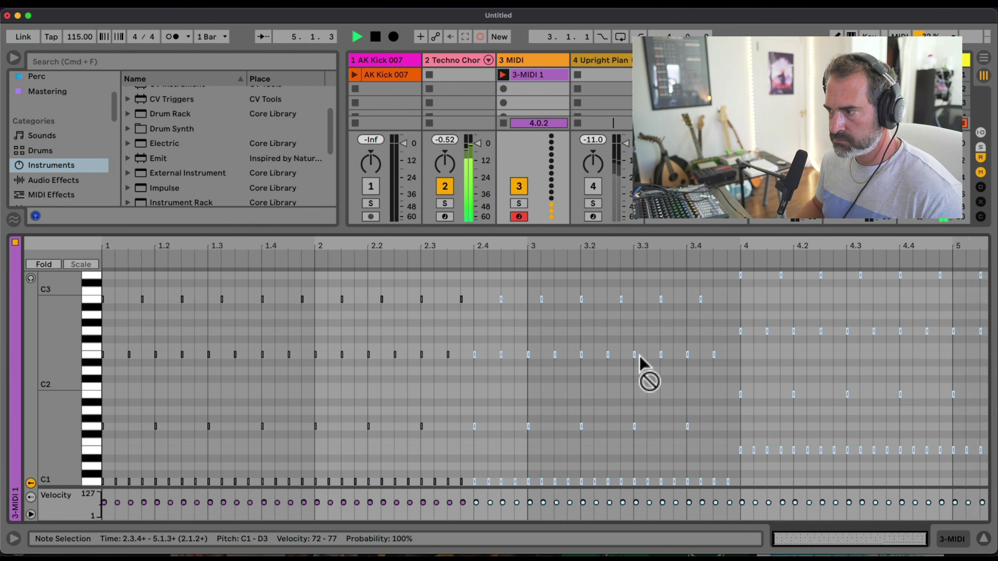
# Set the Transp macro of the Techno Chord Runs rack to -4 st while the clip keeps recording.
pyautogui.hotkey('shift', 'Tab')
pyautogui.click(467, 74)
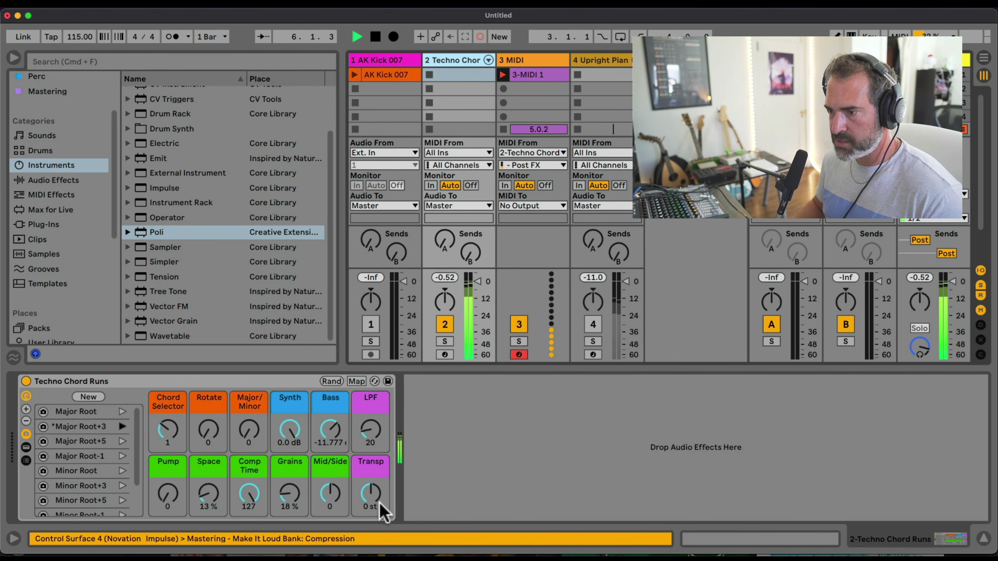
pyautogui.moveTo(373, 501); pyautogui.dragTo(371, 493)
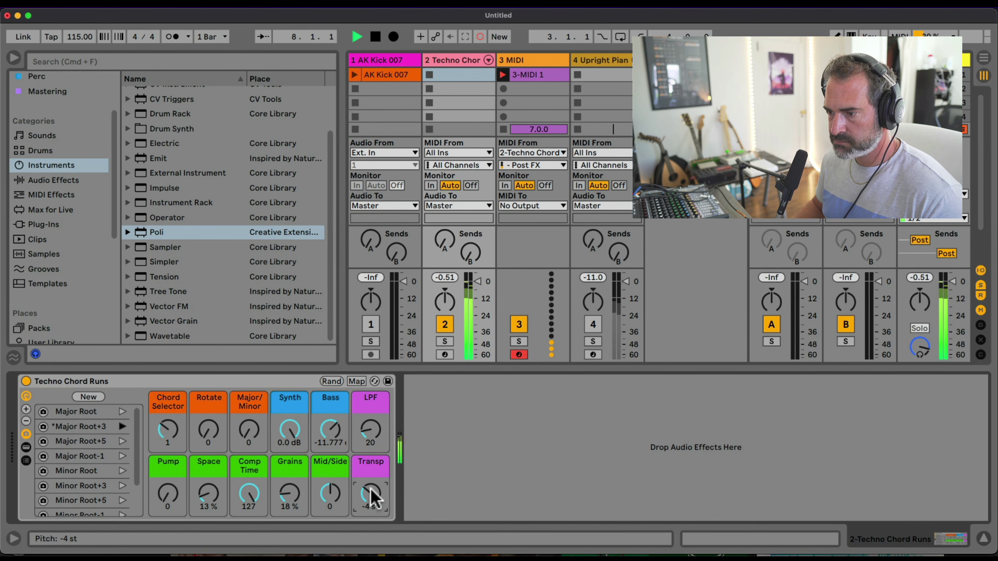
# Recall the Major Root variation of the Techno Chord Runs rack and set its LPF macro to 26 during the recording.
pyautogui.moveTo(547, 78); pyautogui.dragTo(455, 317)
pyautogui.hotkey('shift', 'Tab')
pyautogui.click(464, 60)
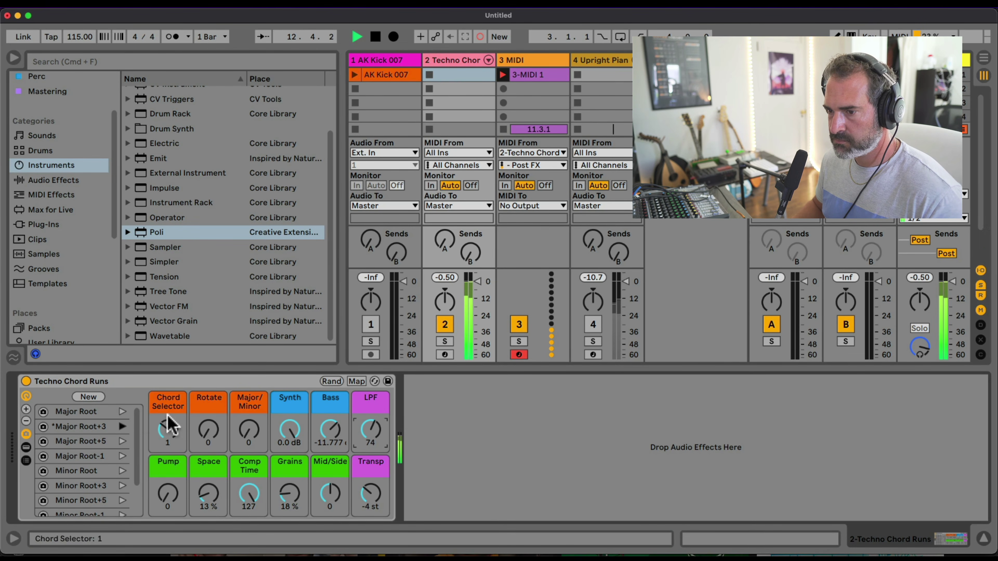
pyautogui.click(123, 412)
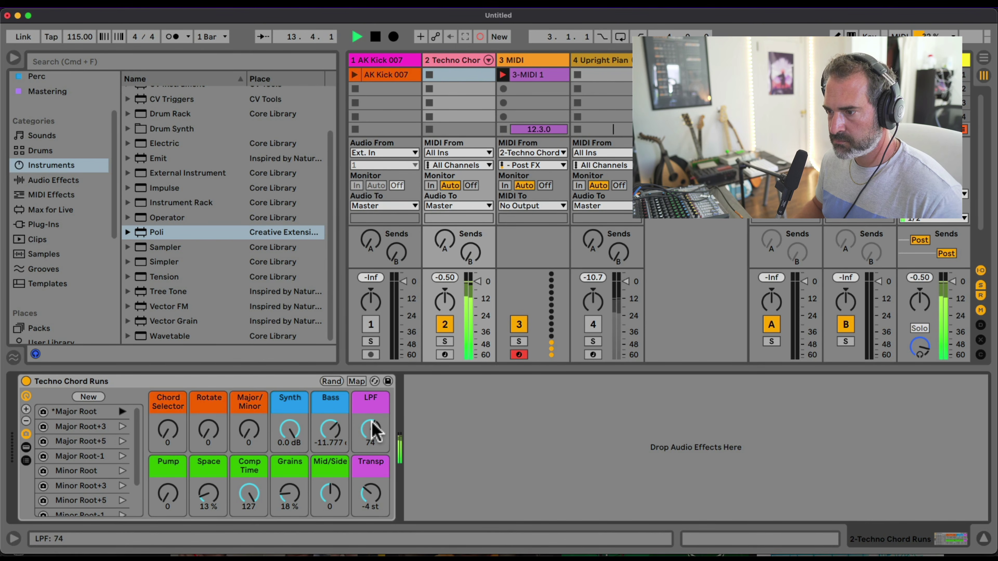
pyautogui.moveTo(372, 432); pyautogui.dragTo(371, 452)
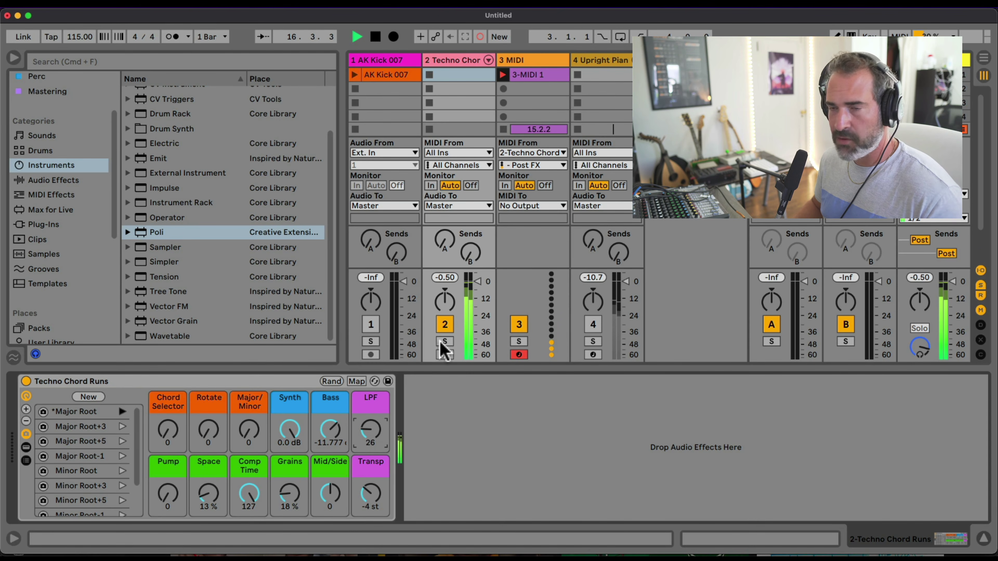
# Stop playback, review the notes recorded in the MIDI track's clip, and show the Techno Chord Runs rack again.
pyautogui.click(536, 79)
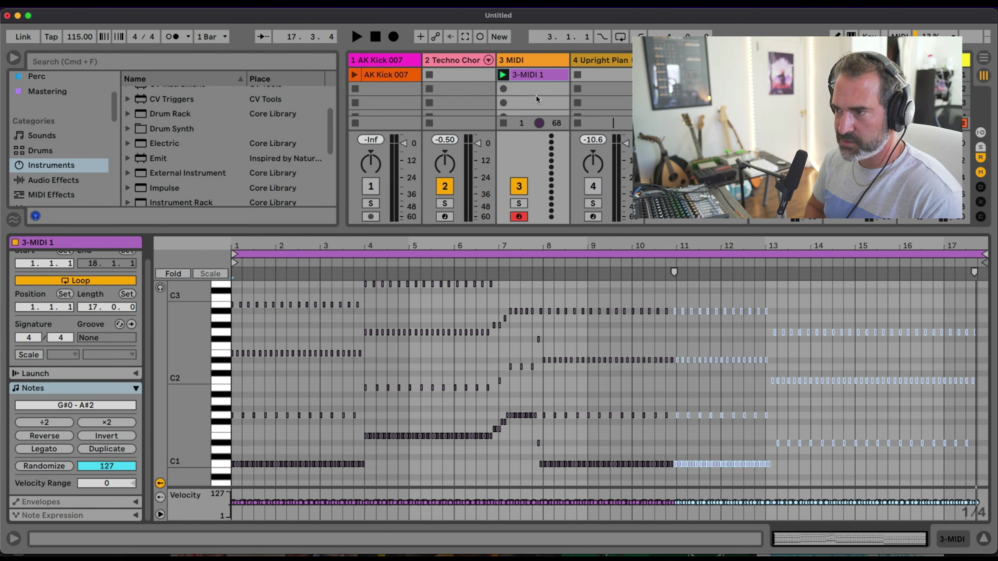
pyautogui.click(457, 60)
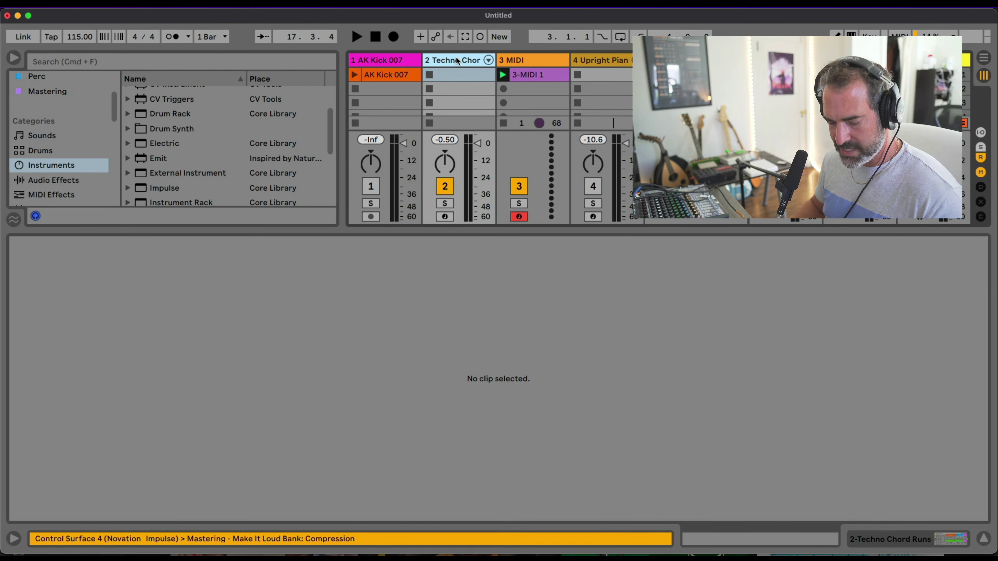
pyautogui.click(458, 61)
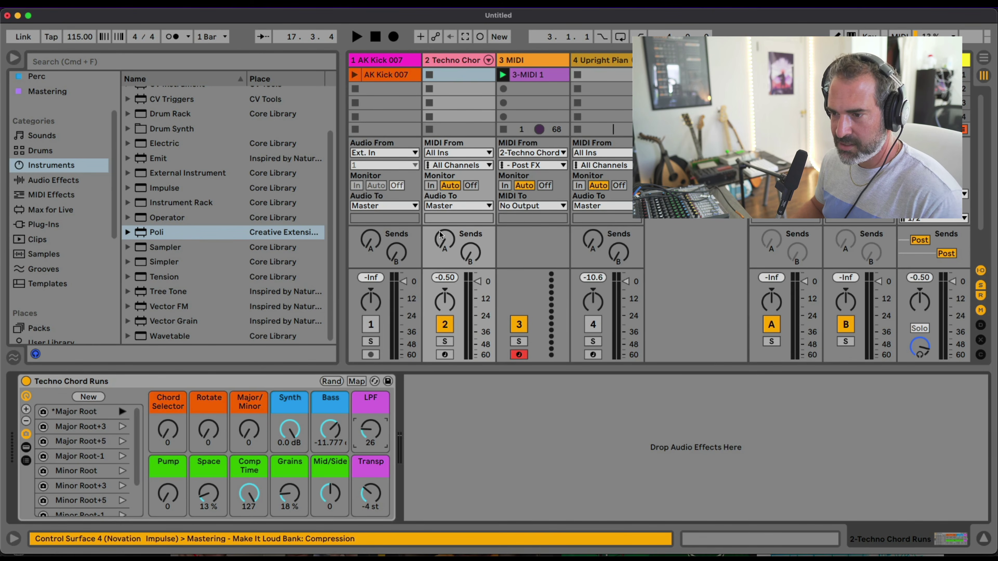